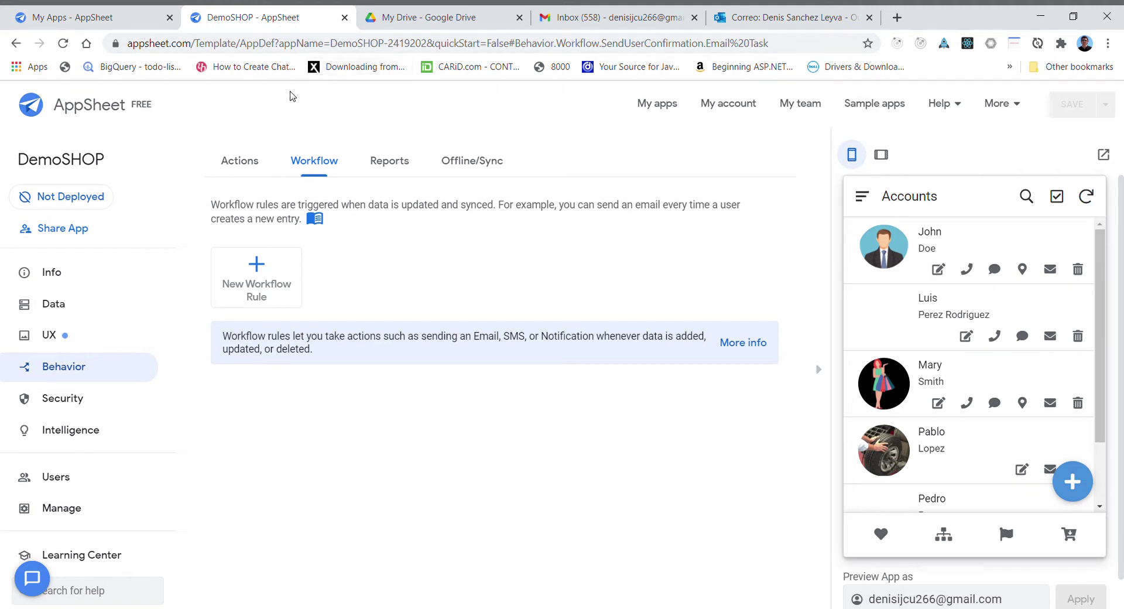
- Return to the Behavior Workflow list of rules for DemoSHOP
left_click(325, 170)
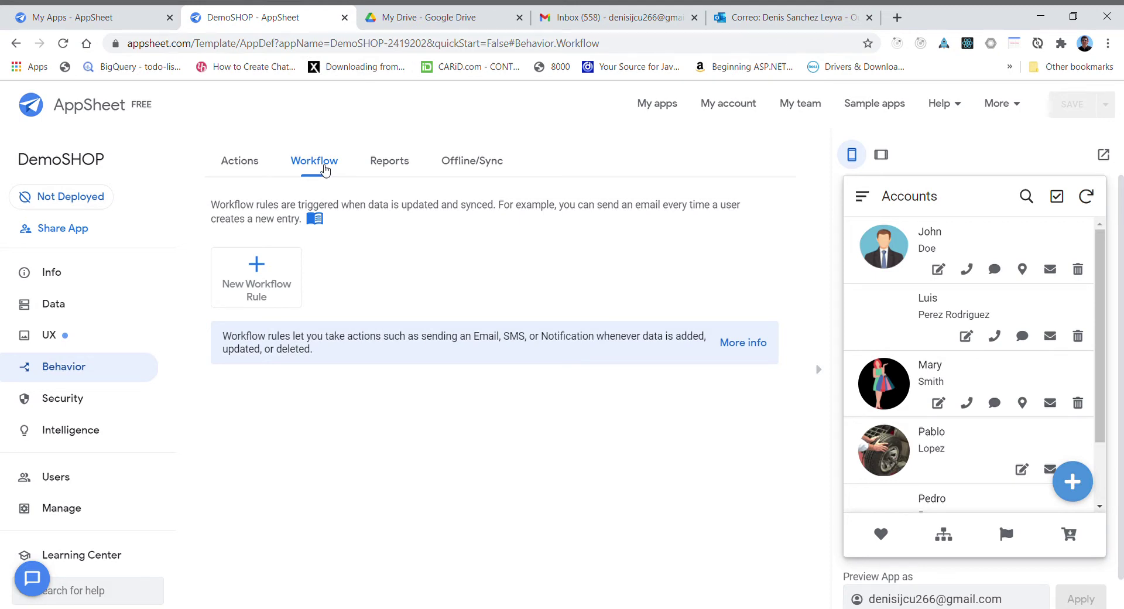
- Add a new workflow rule and replace its default name with UserConfirmation
left_click(257, 284)
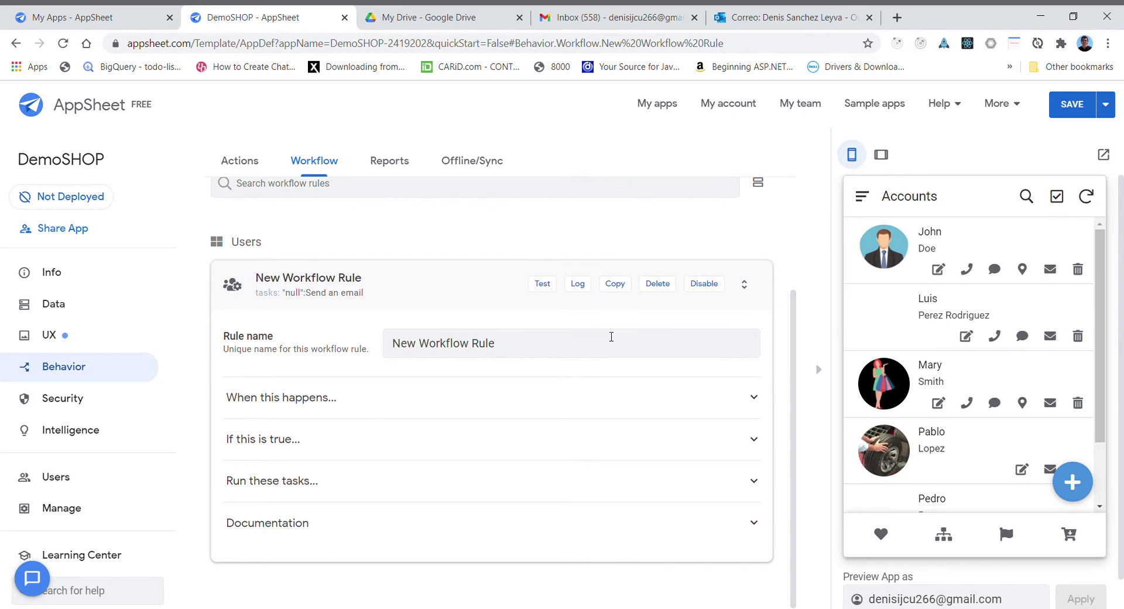
left_click_drag(512, 352, 373, 355)
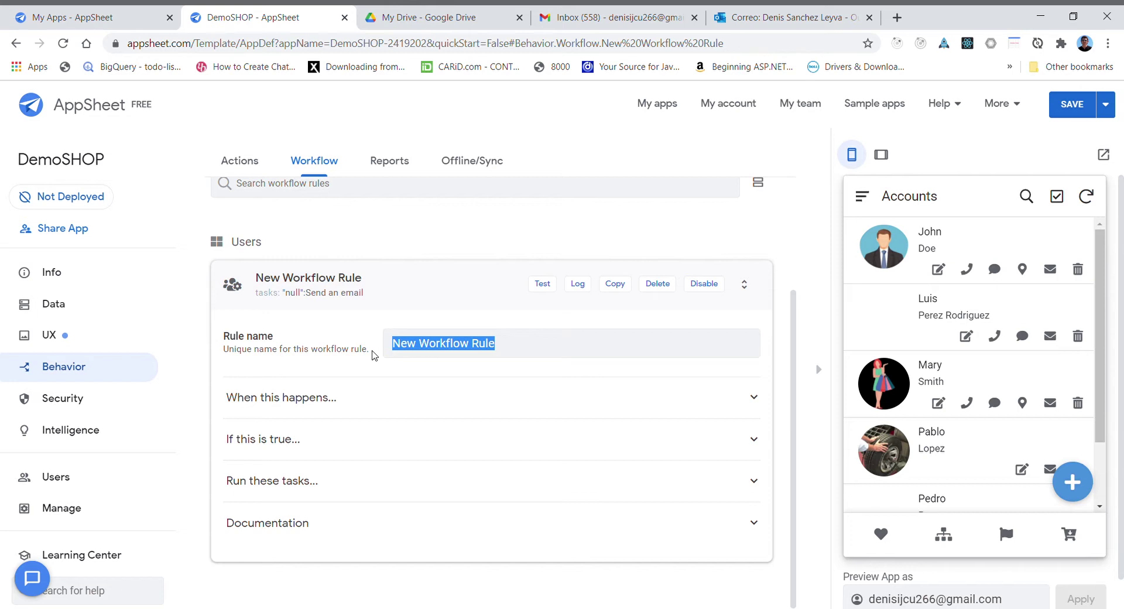
type("N")
key("BackSpace")
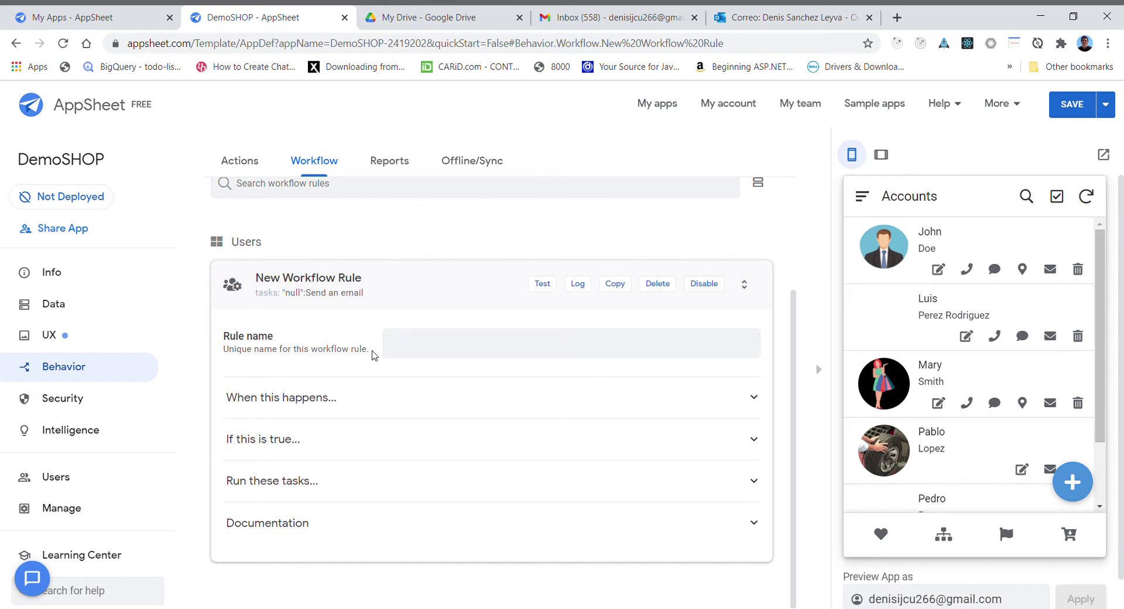
type("N")
key("BackSpace")
type("N")
key("BackSpace")
type("UserConfirmation")
- Expand the rule's trigger and task sections and open task Action 1's settings
left_click(749, 398)
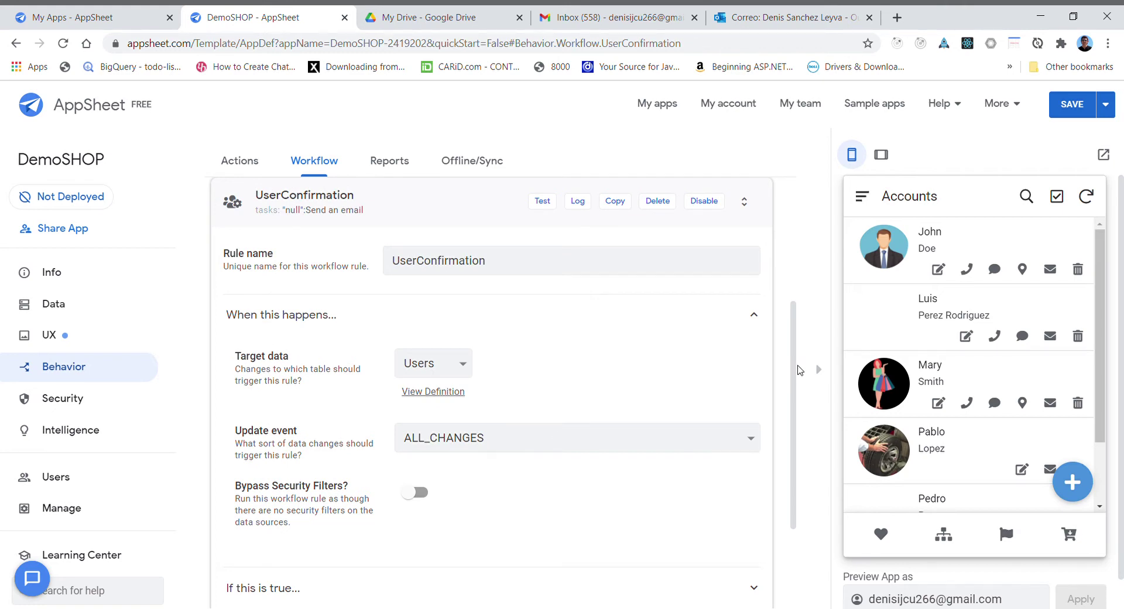
left_click_drag(795, 370, 808, 443)
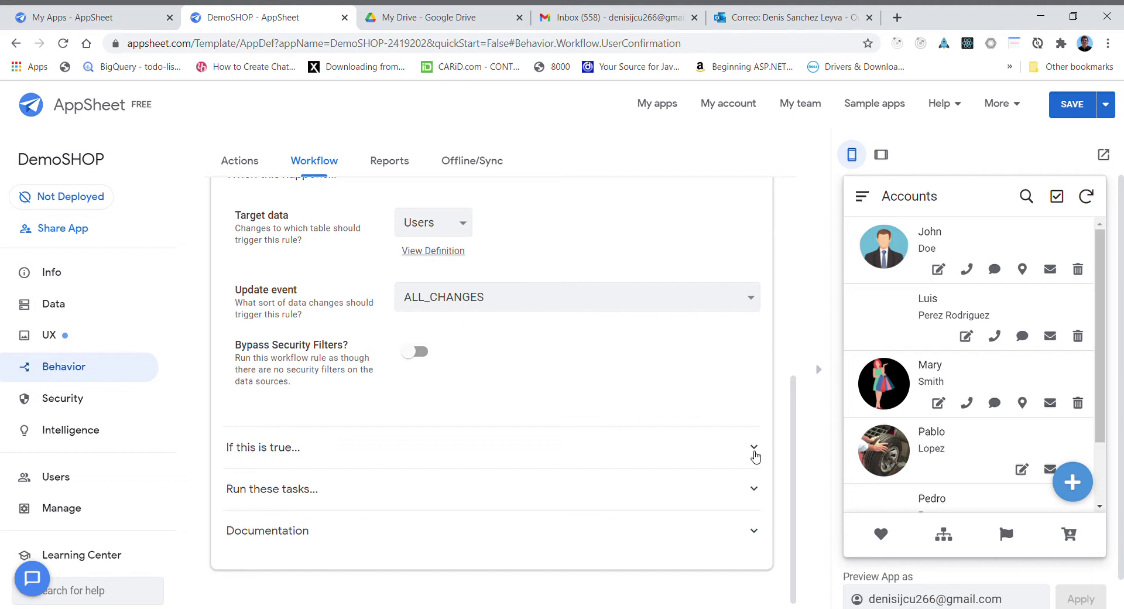
left_click(754, 448)
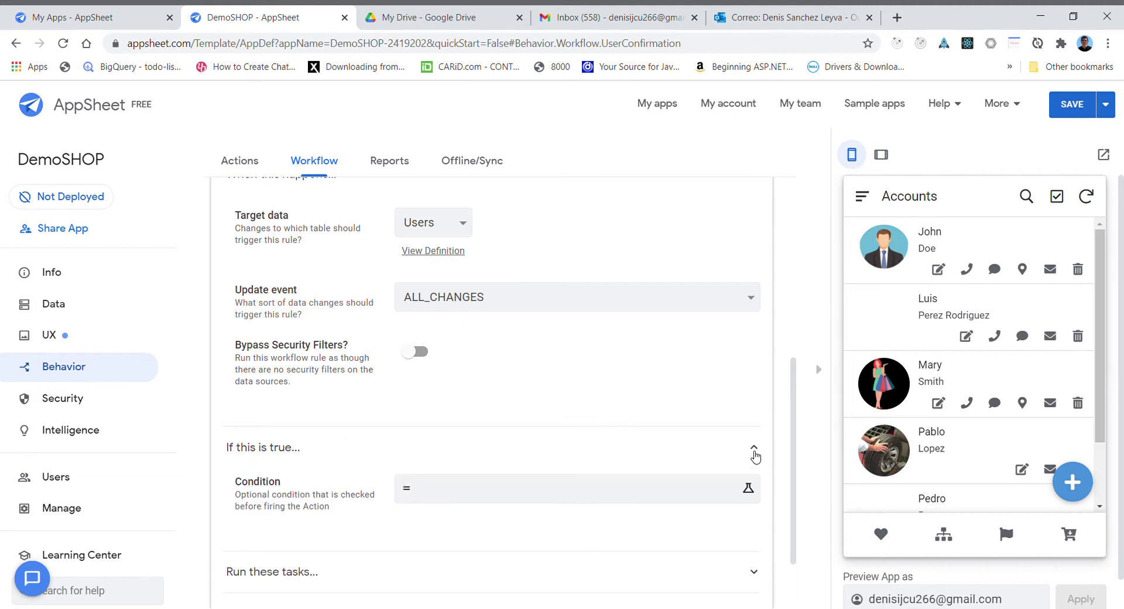
left_click(673, 449)
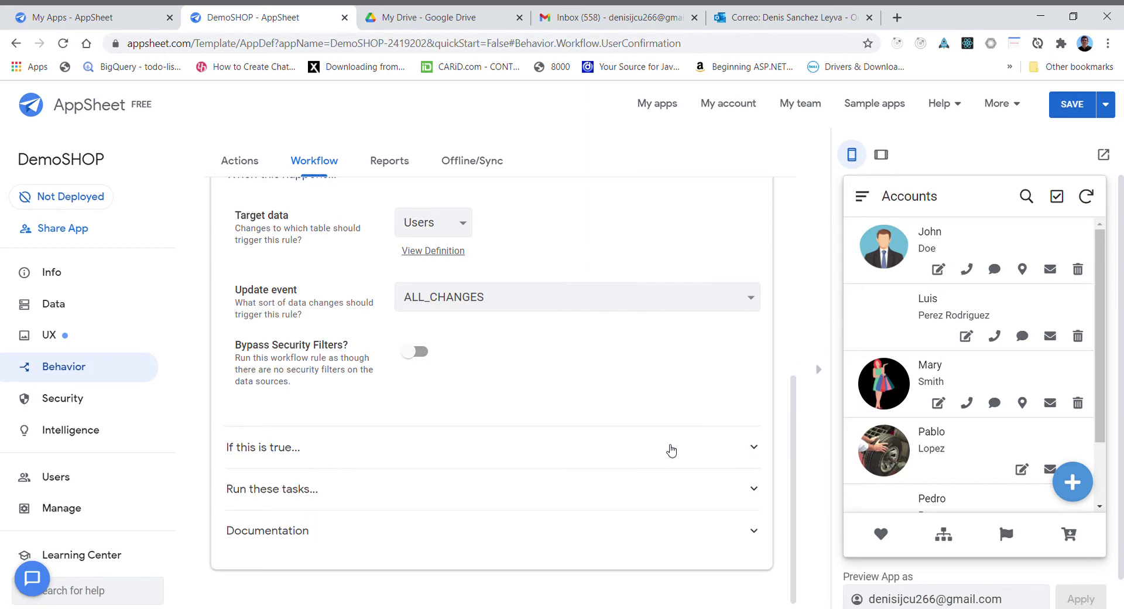
left_click(757, 494)
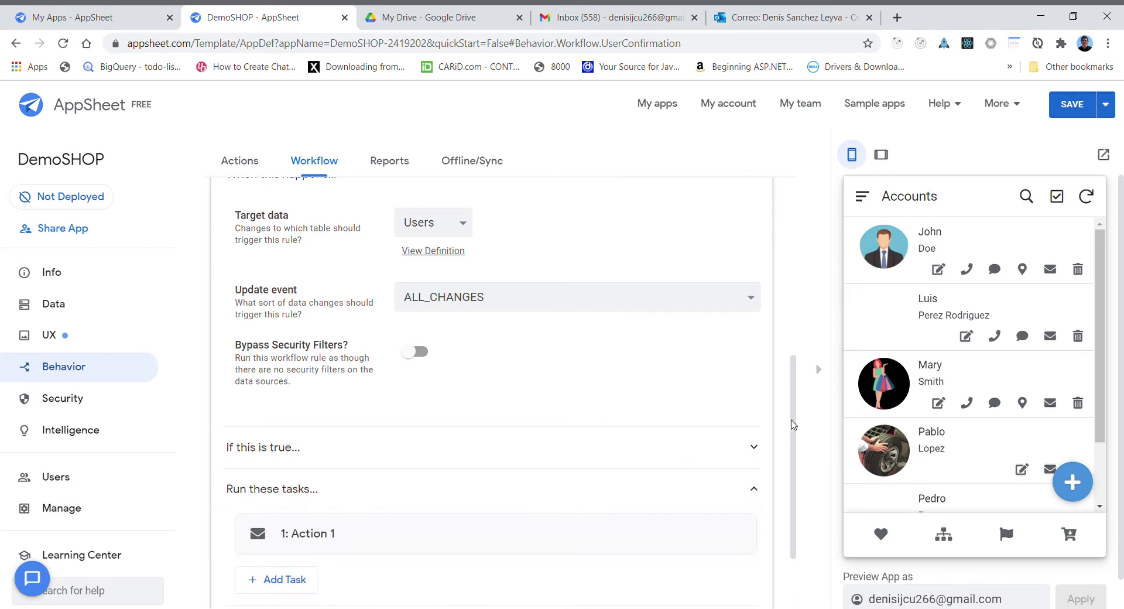
left_click_drag(794, 425, 794, 481)
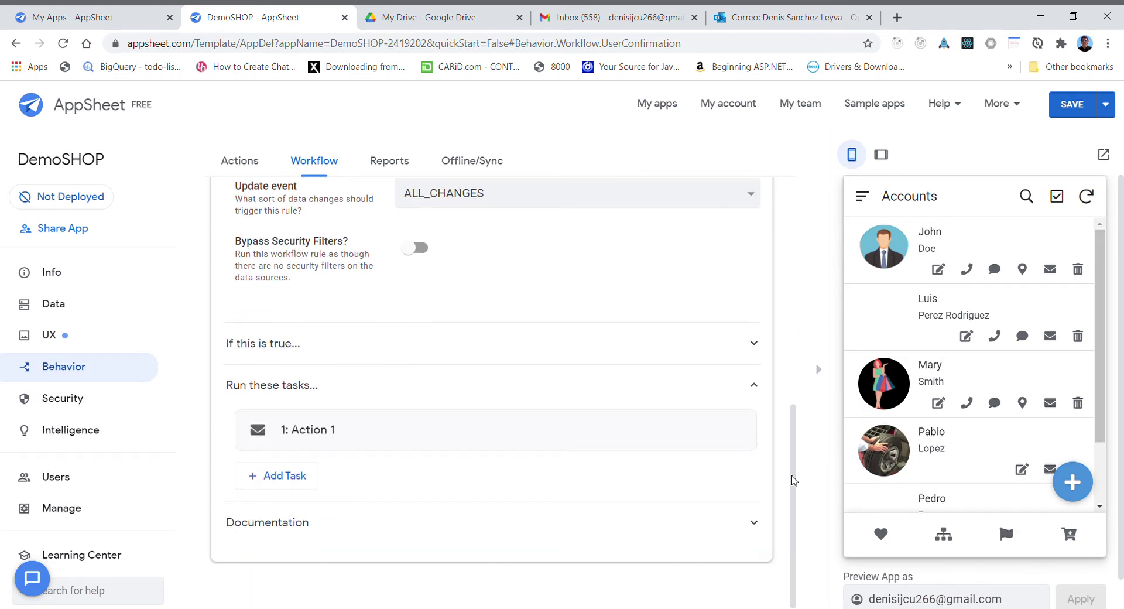
left_click(317, 436)
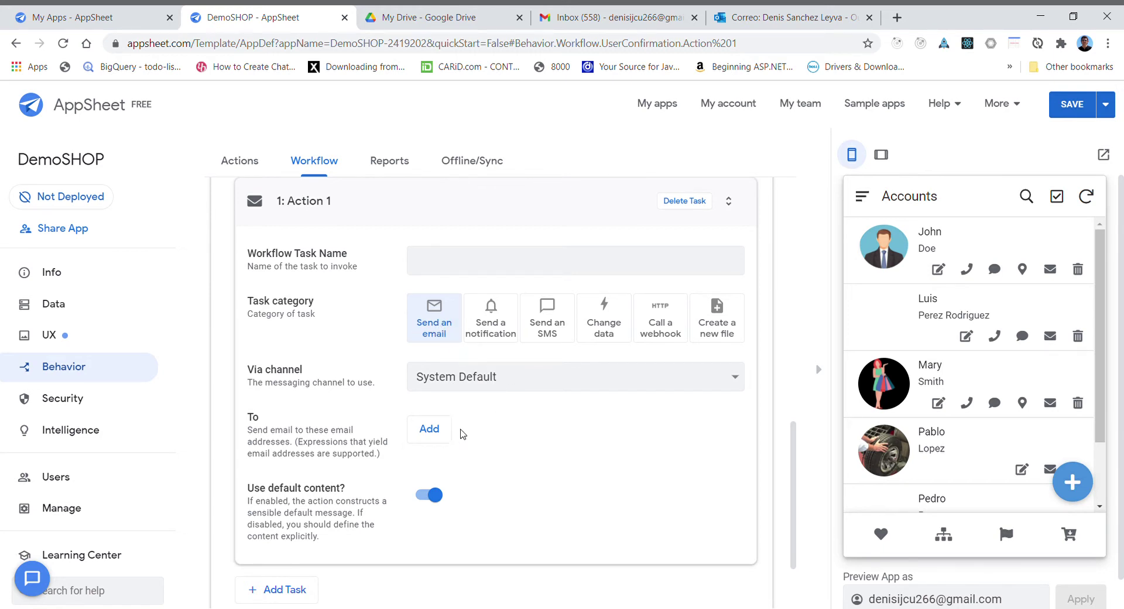
- Add UserEmail() and a second fixed Gmail address as recipients, then turn off default content
left_click(439, 430)
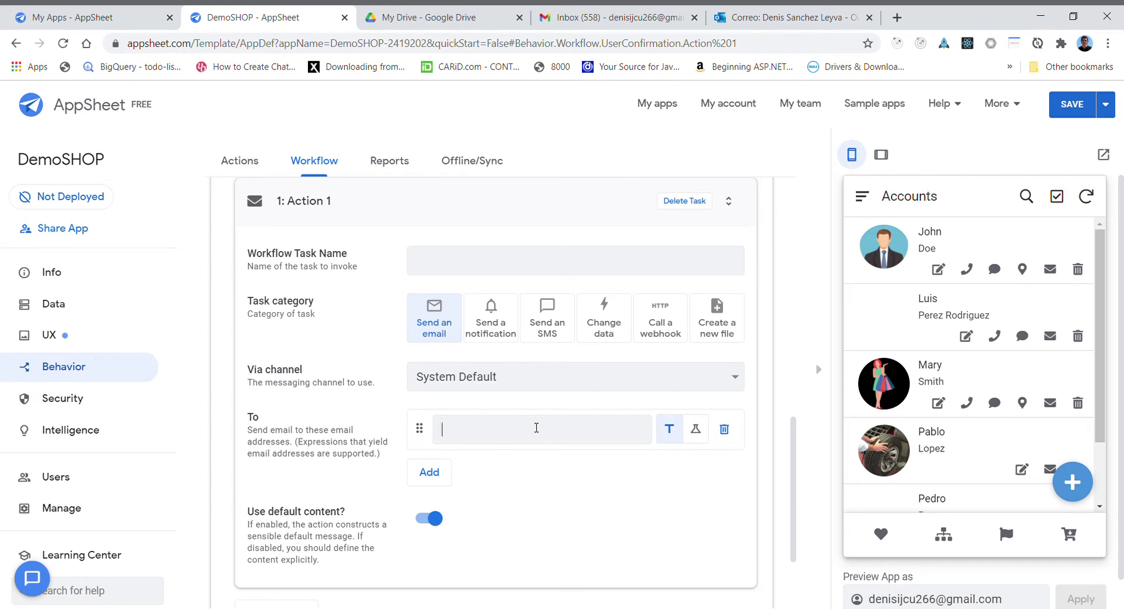
type("UserEmail()")
left_click(429, 471)
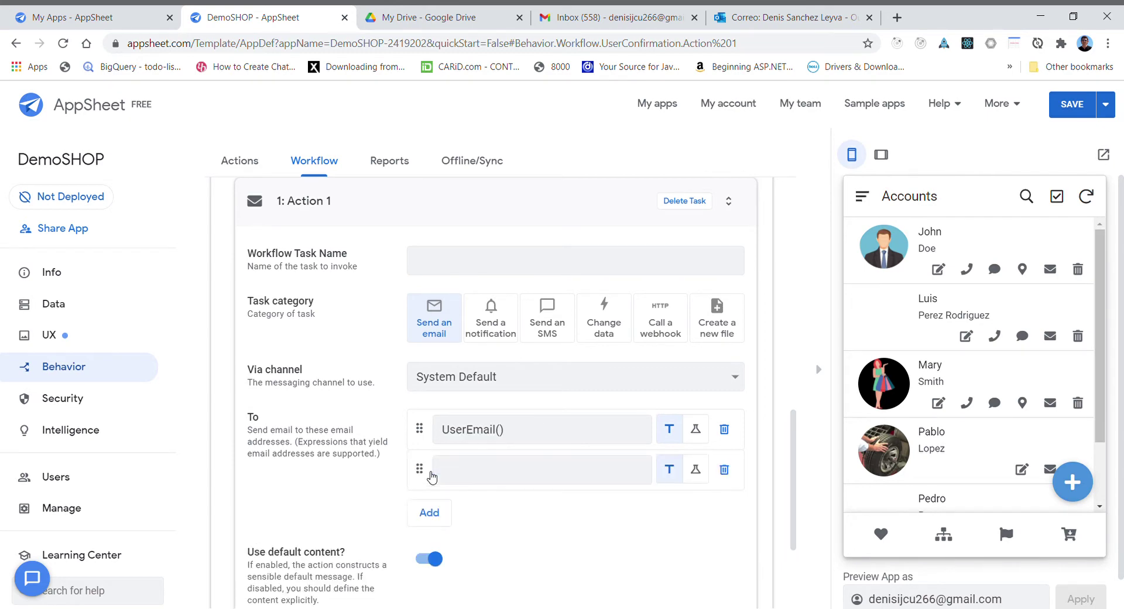
left_click(460, 464)
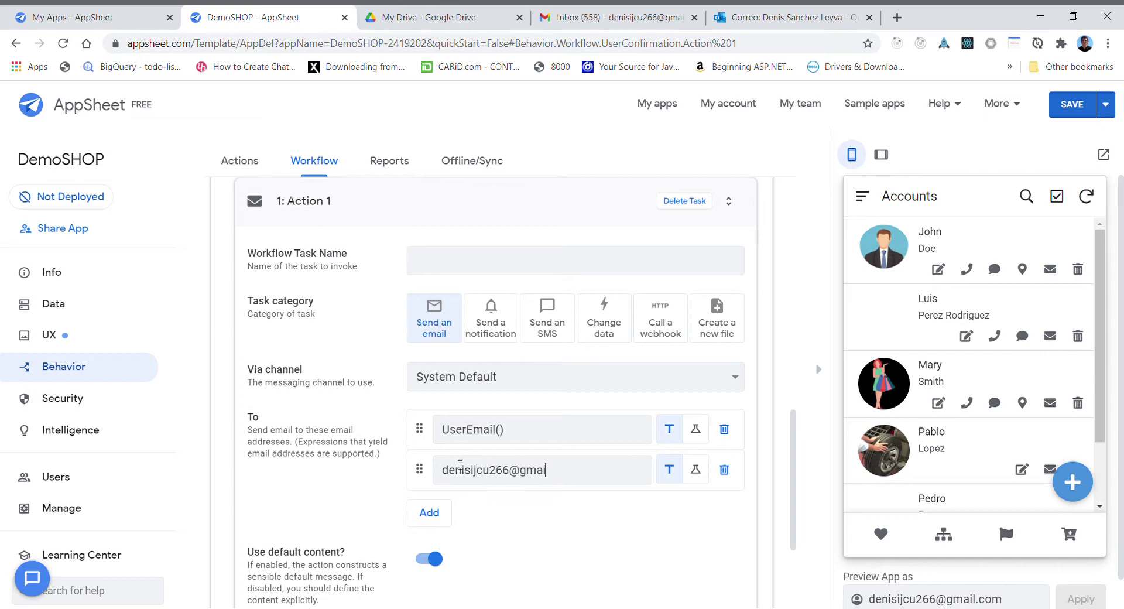
scroll(787, 462, "down", 3)
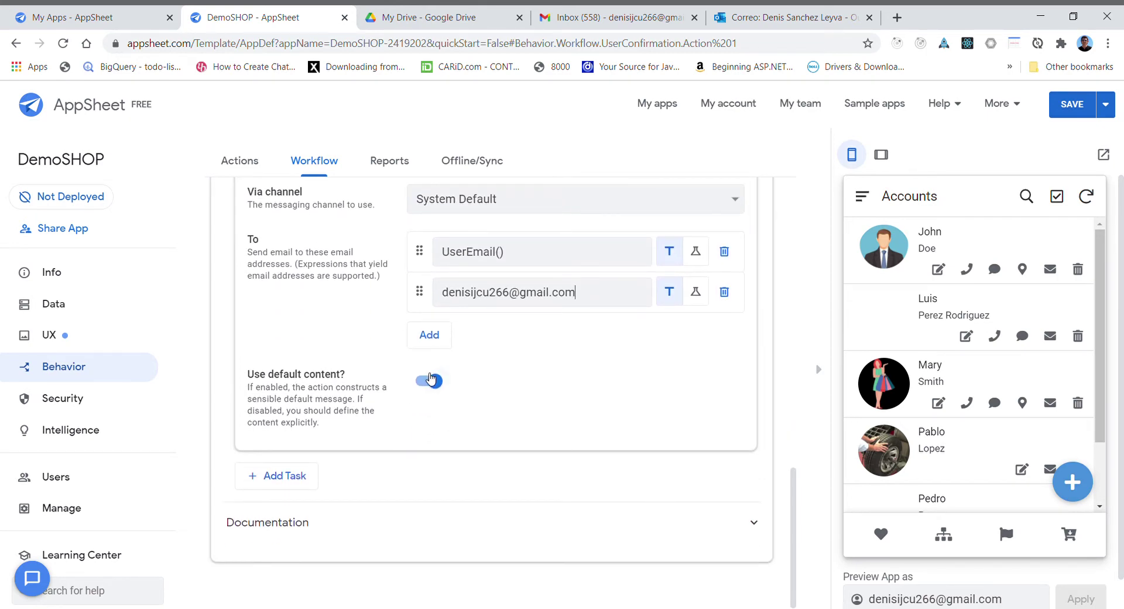
left_click(429, 381)
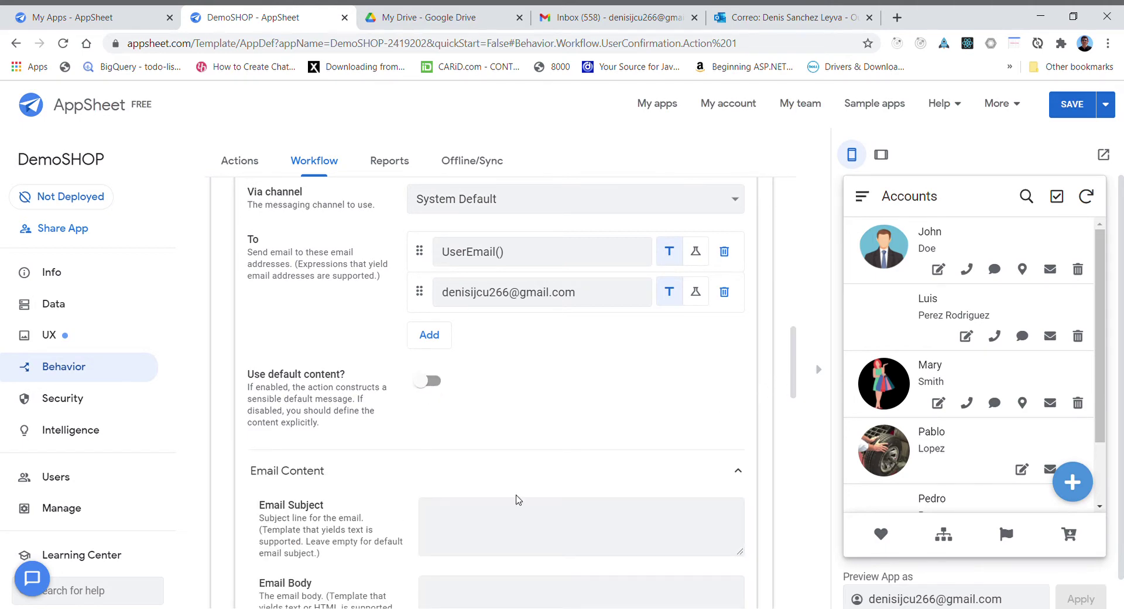
- Set the email subject to 'User Confirmation'
left_click(464, 522)
type("User Confirmation")
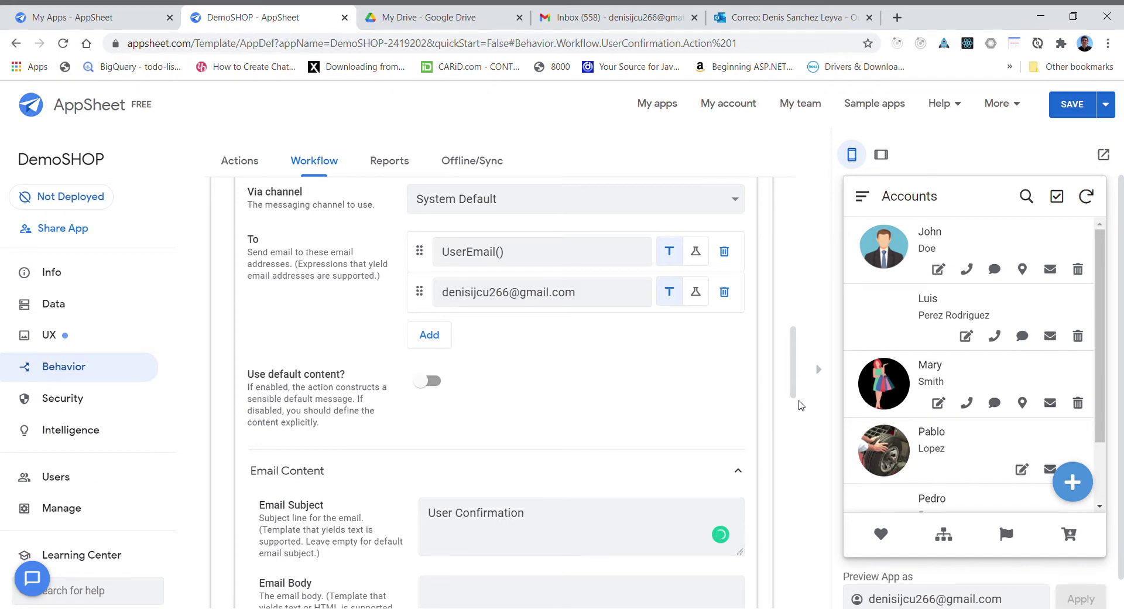
- Write an img tag body with alt 'no photo found', width 250, height 300, border-radius:50%
scroll(796, 384, "down", 3)
scroll(796, 385, "down", 1)
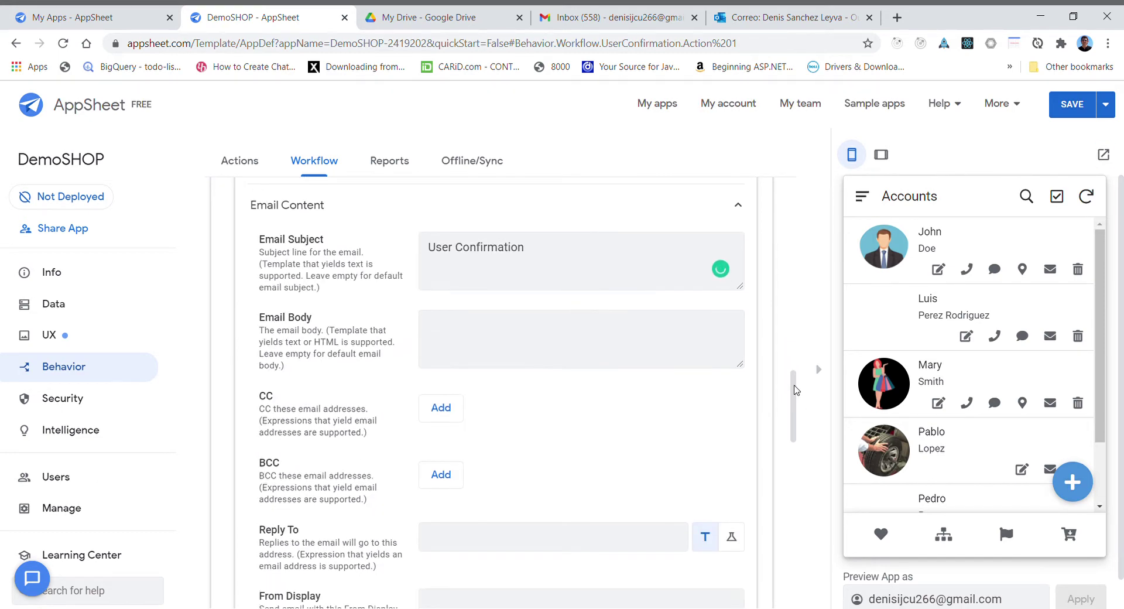
left_click(442, 334)
type("<img src=\"\" > alt=\"no")
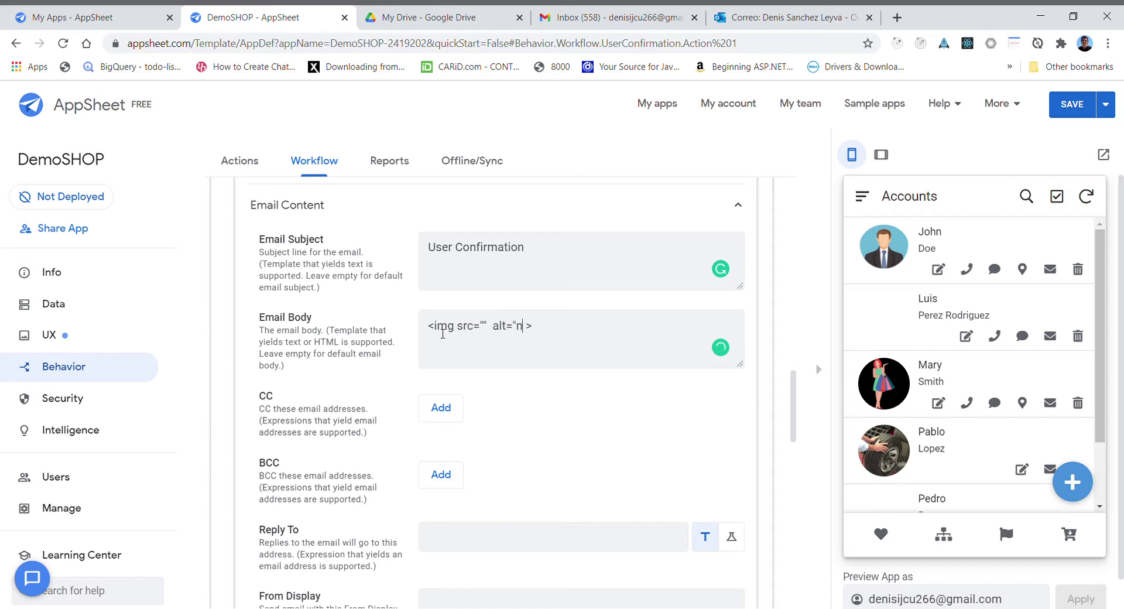
type(" photo found\" width =")
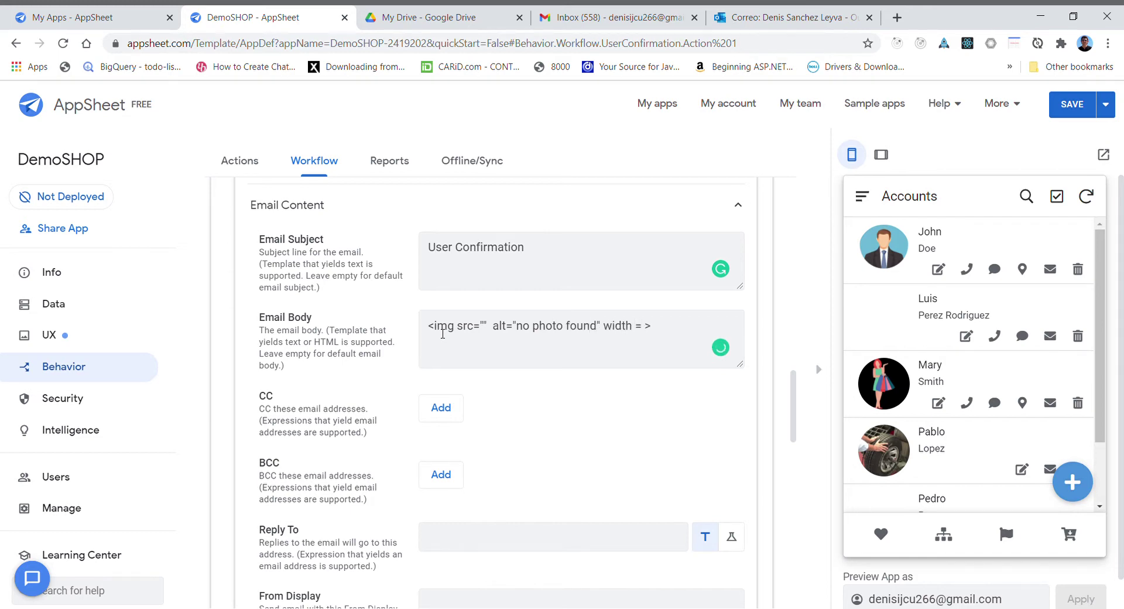
type("\"250\" height=\"300\" b")
key("BackSpace")
type("style=\"bor")
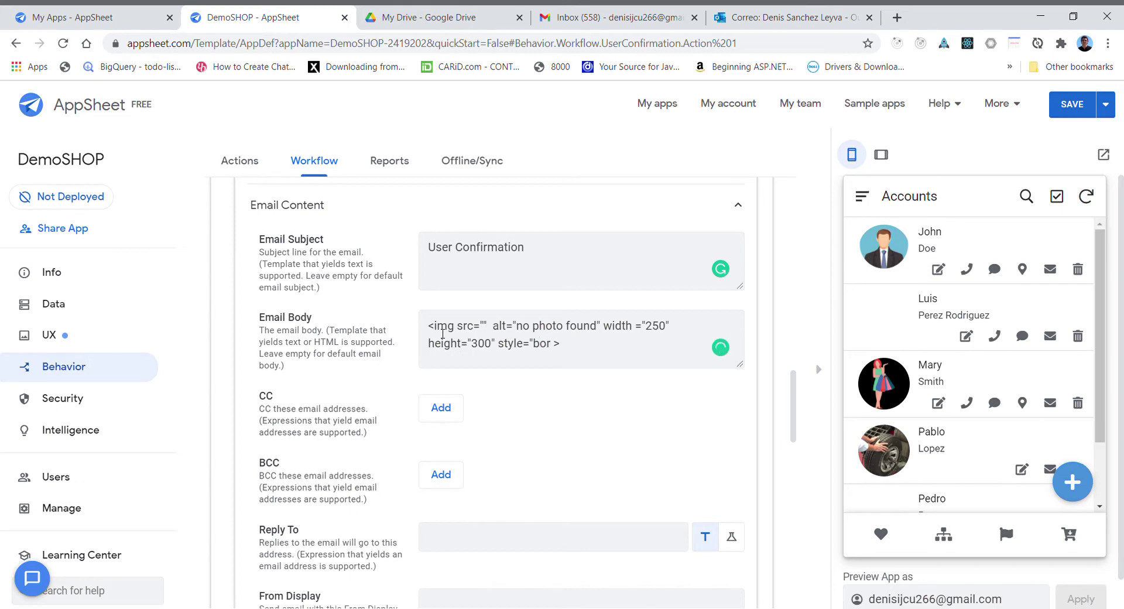
type("der-radius:50^")
key("BackSpace")
type("%\"")
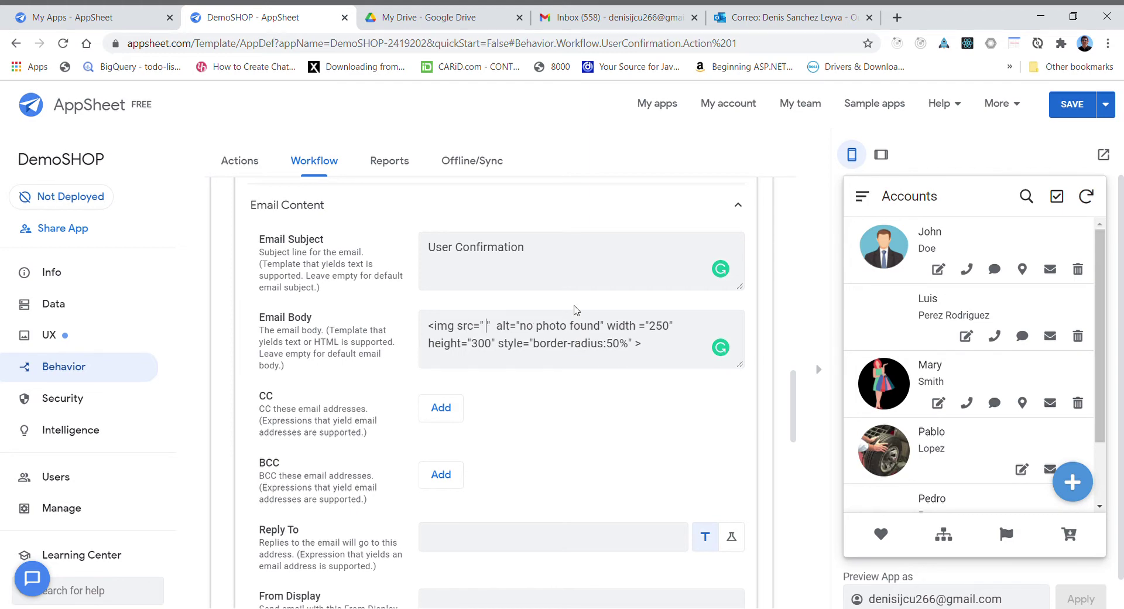
- Put the <<[Photo]>> expression inside the img tag's src quotes
key("BackSpace")
type("<")
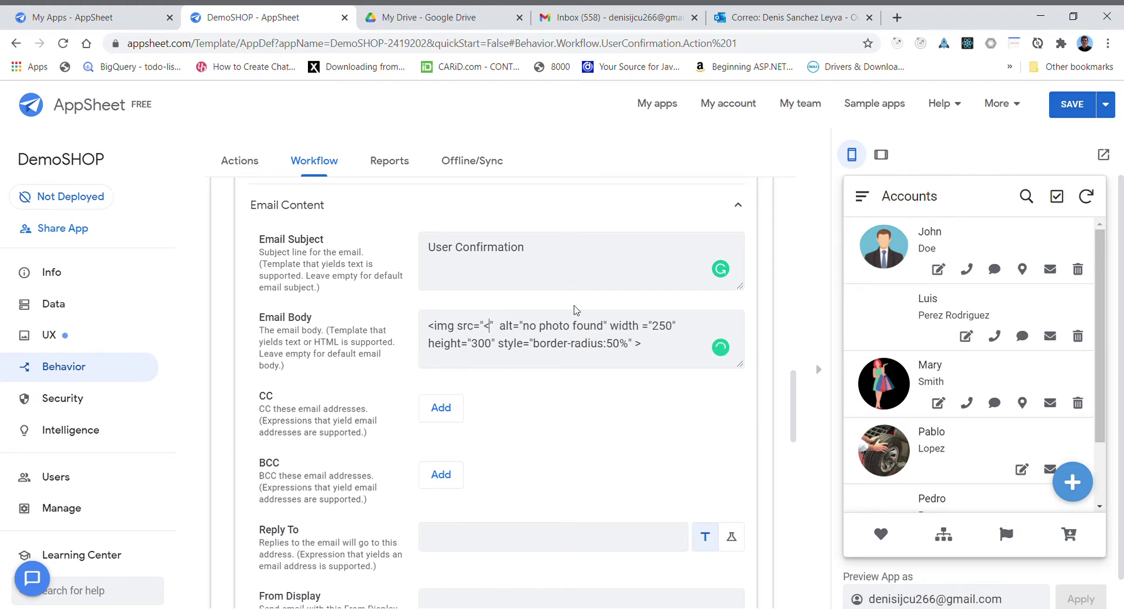
type("<")
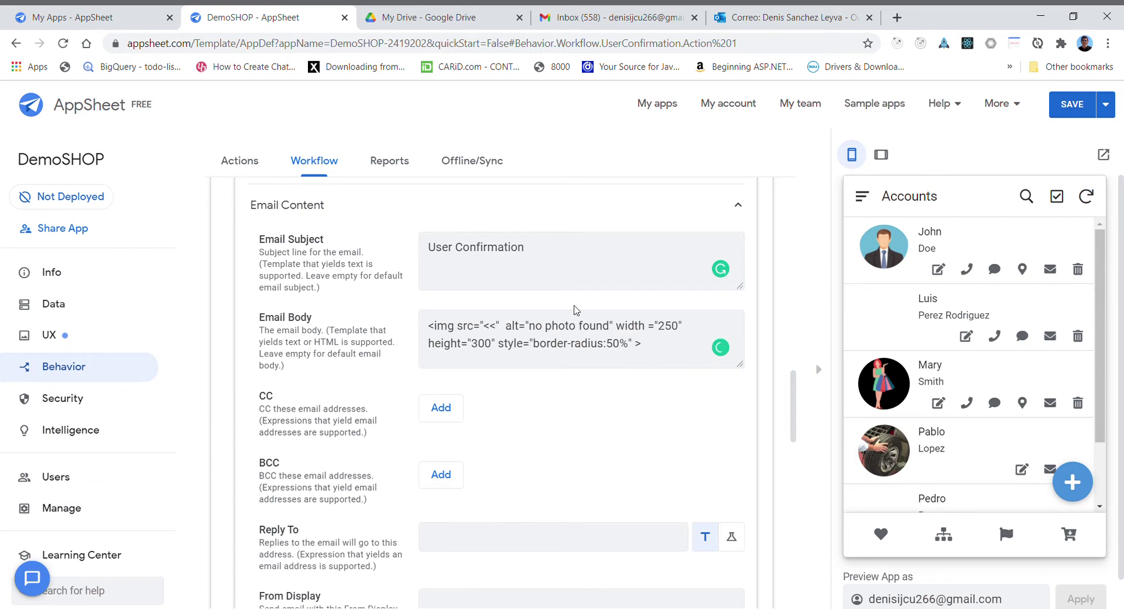
type(">>")
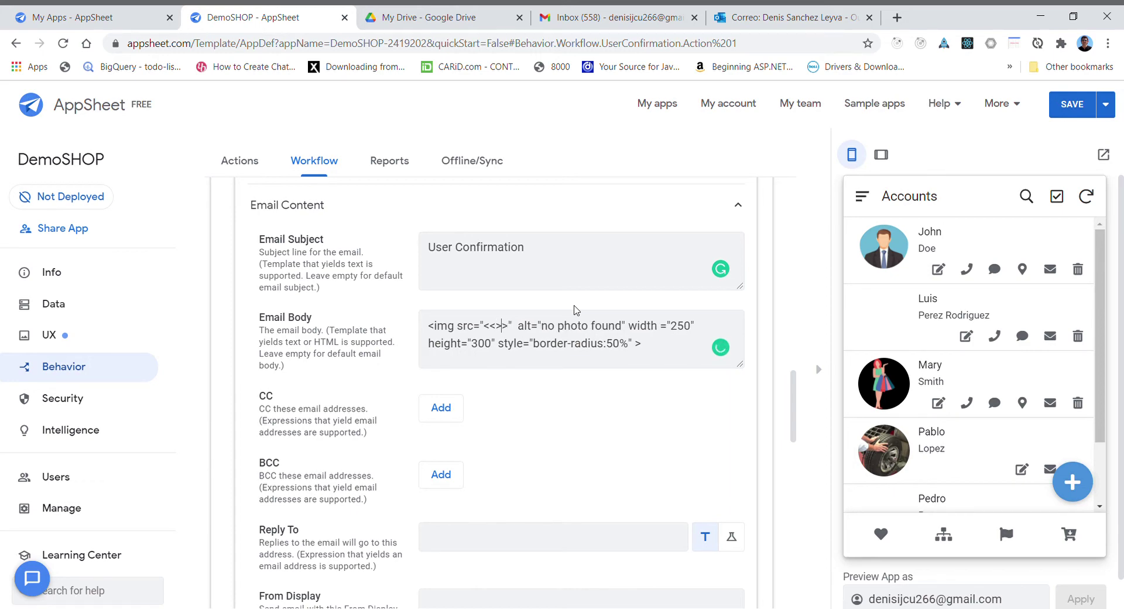
type("[")
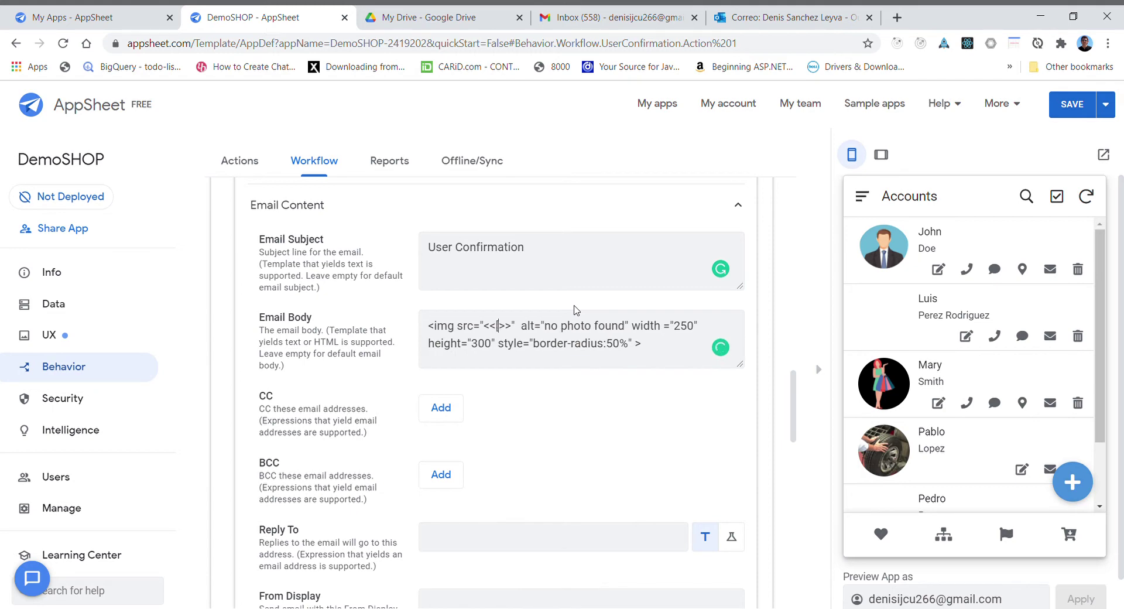
type("]")
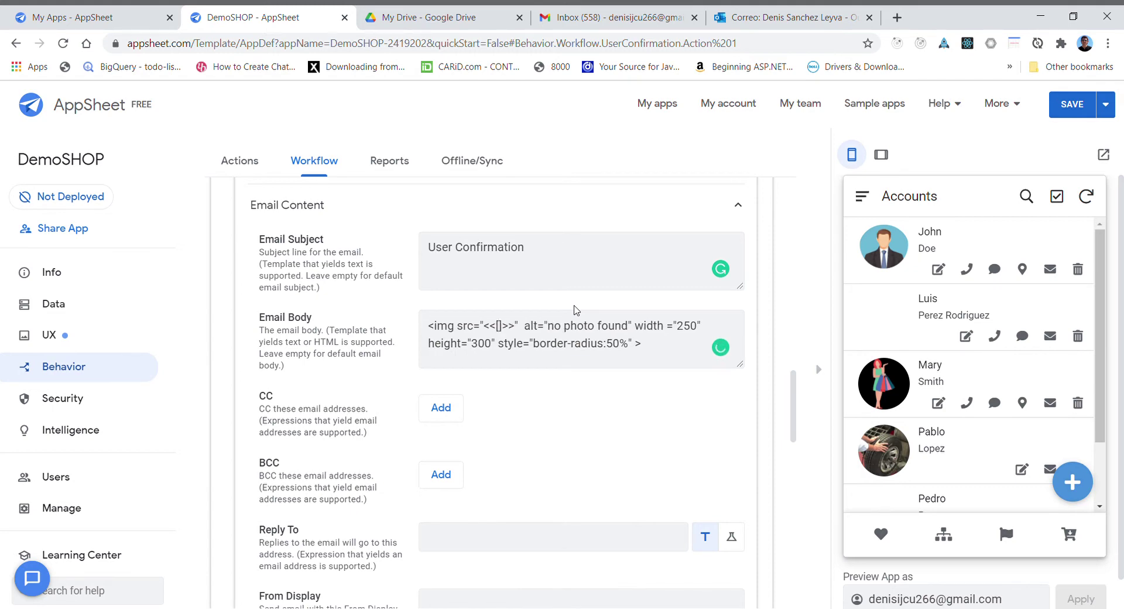
type("Photo")
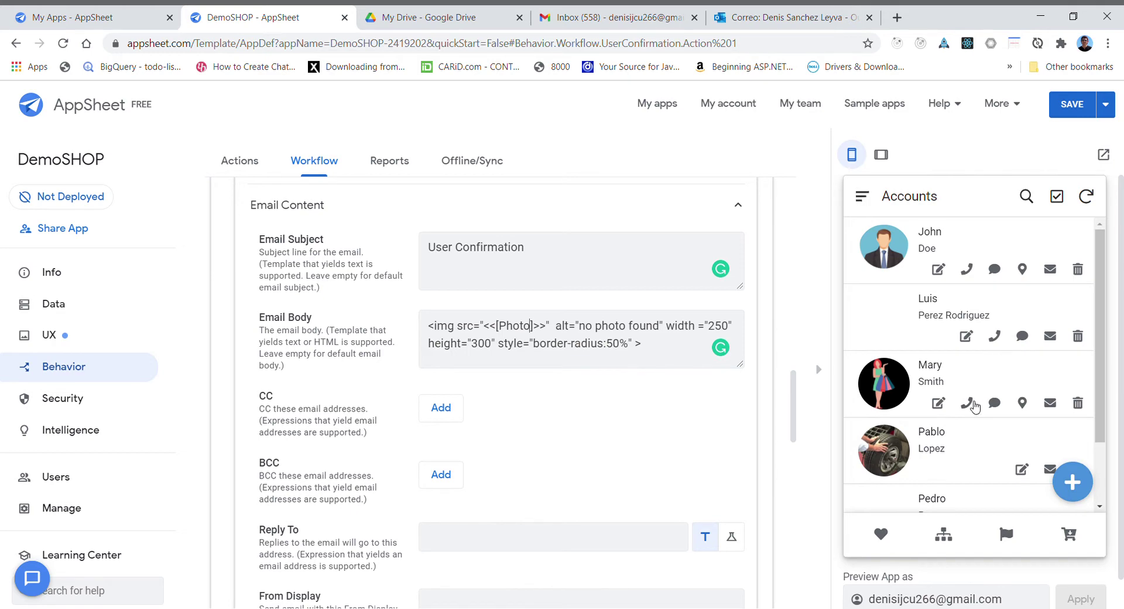
- Add a <h1><<[FullName]>></h1> heading line below the image tag in the email body
left_click(938, 402)
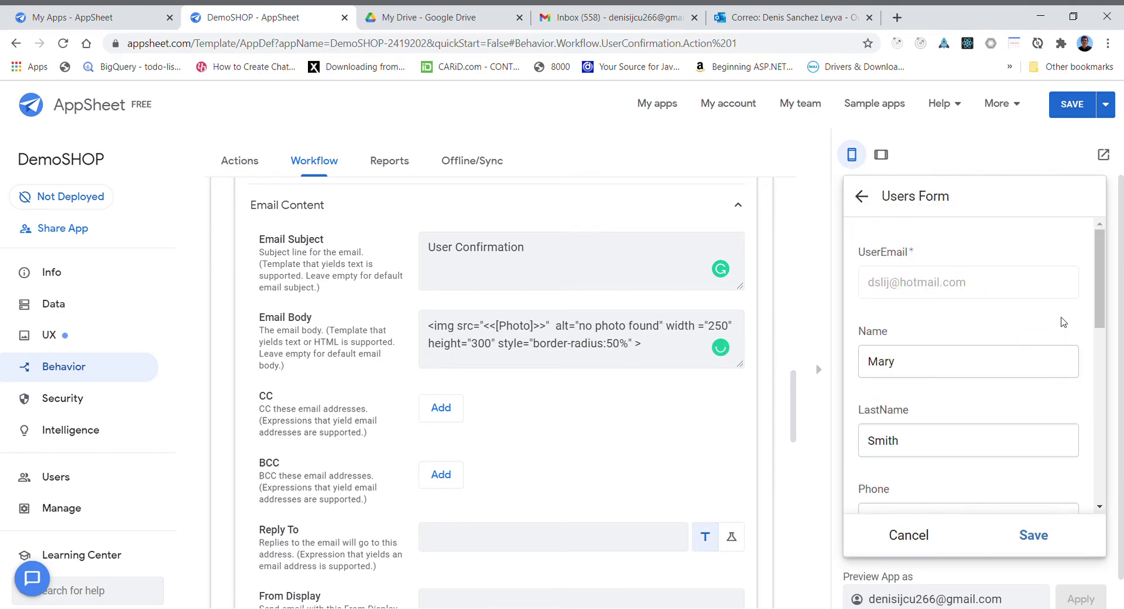
left_click_drag(1098, 294, 1114, 387)
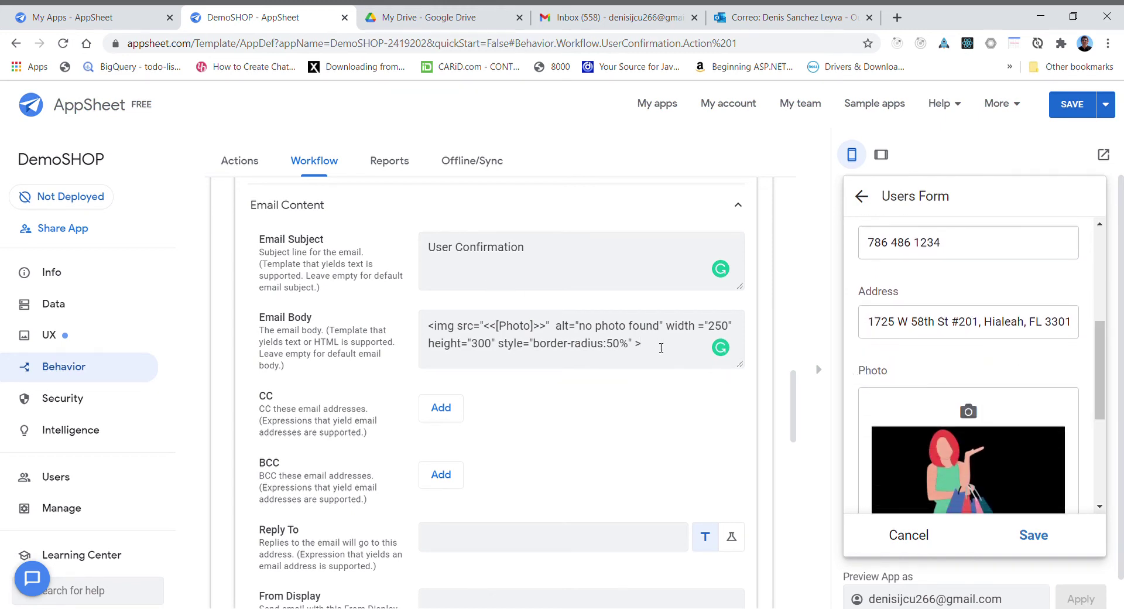
left_click(661, 347)
key("Return")
key("Return")
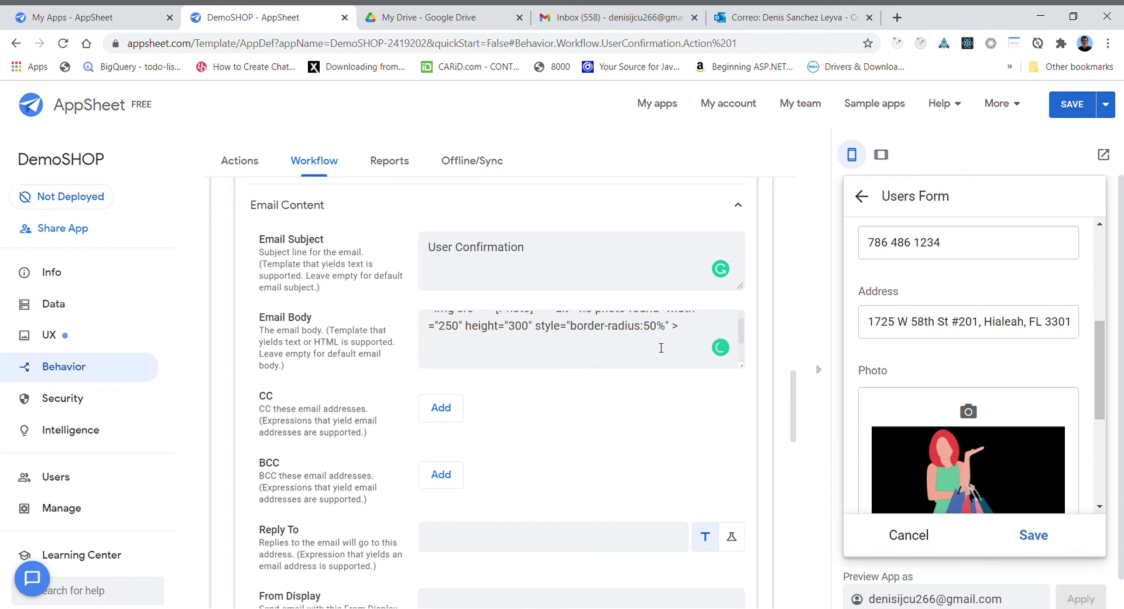
type("<h1.")
type(">")
type(" </h1>")
type(" [")
key("BackSpace")
type("<<>> []FullName")
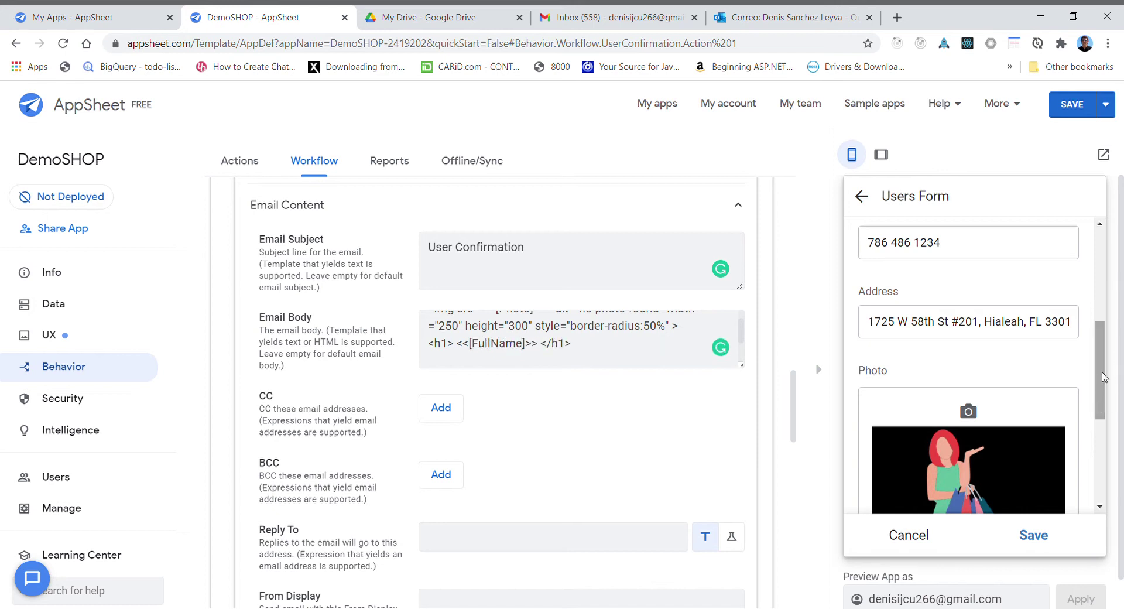
- Add the <p>Ha sido registado</p> paragraph to the body and save the app
left_click_drag(1104, 376, 1116, 481)
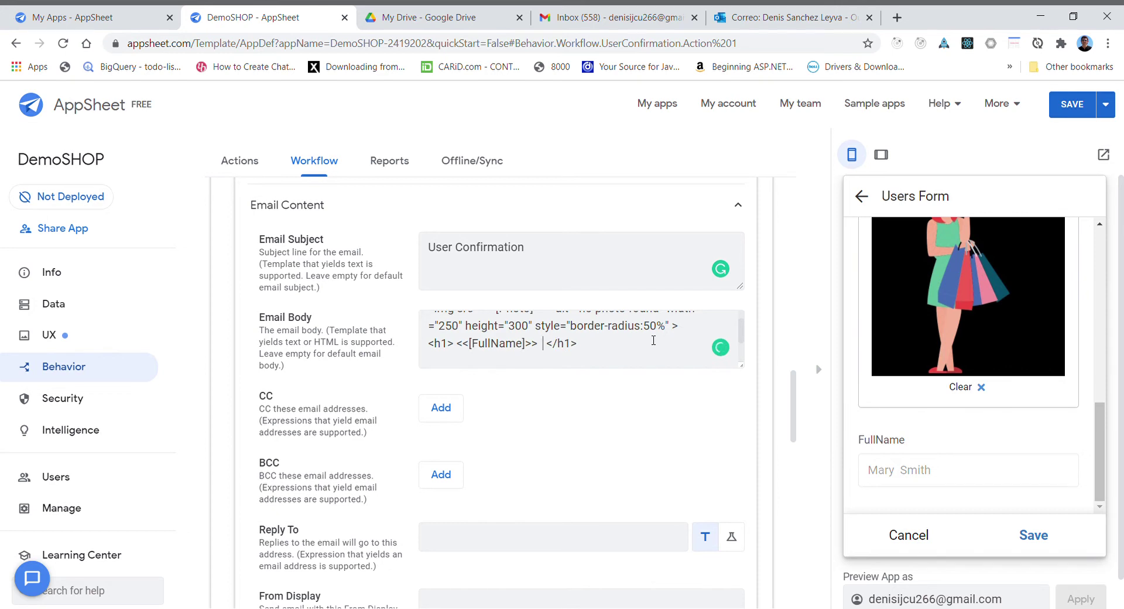
key("BackSpace")
type("<p> Ha sido regist")
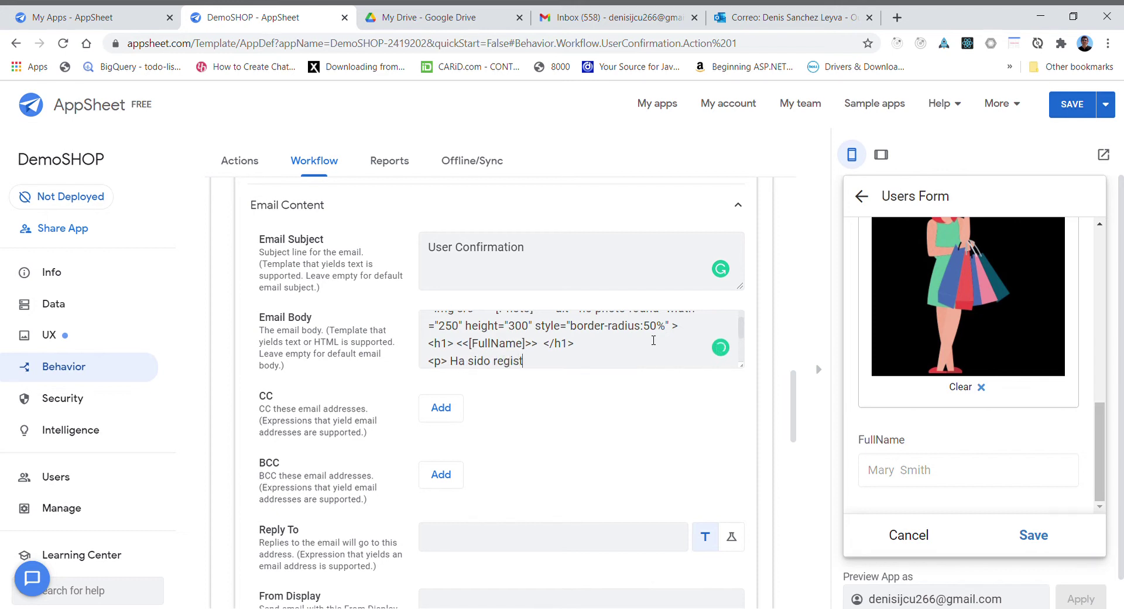
type("ado </p>")
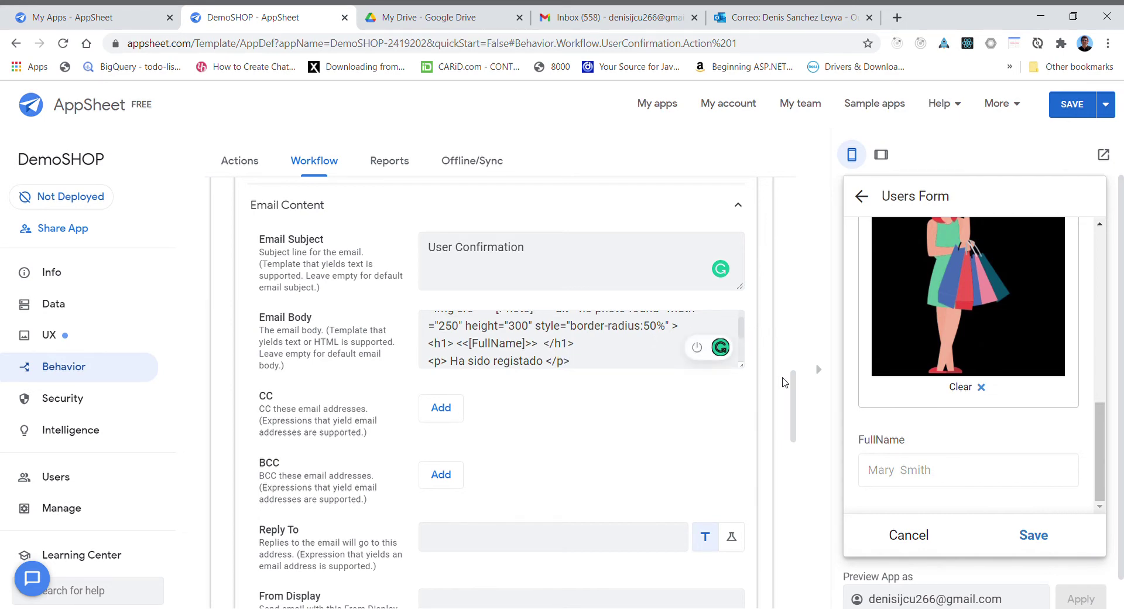
scroll(794, 397, "up", 1)
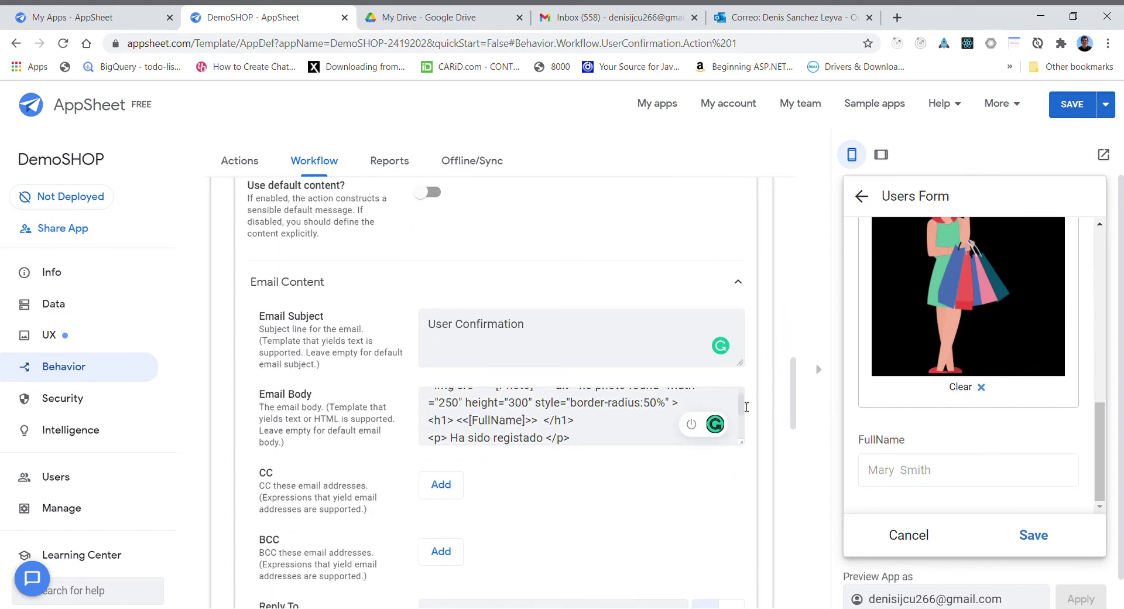
left_click(741, 410)
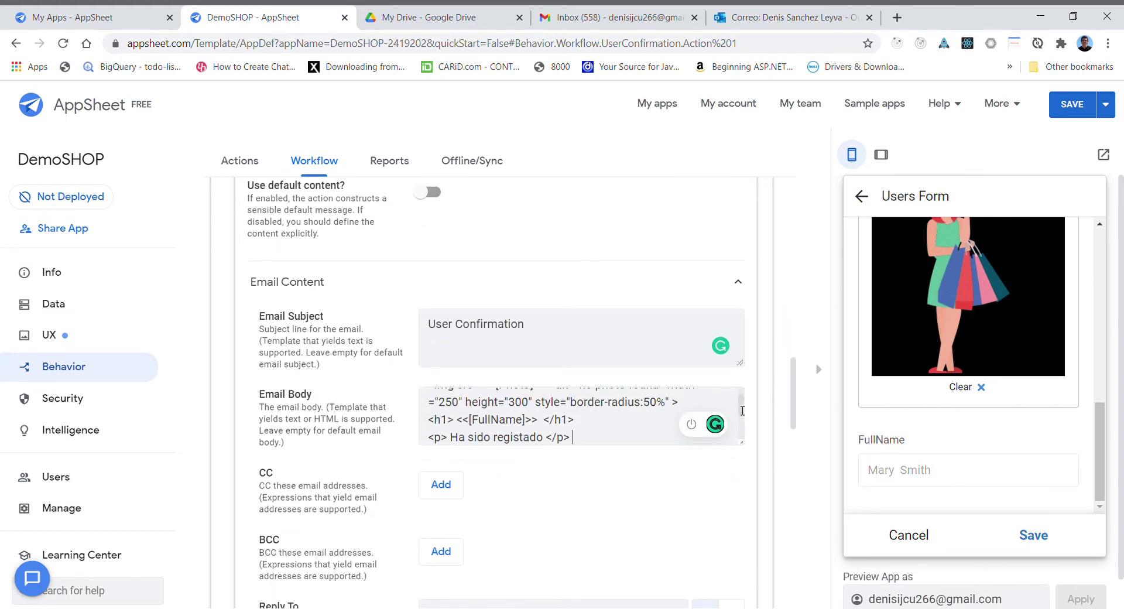
left_click_drag(742, 410, 739, 419)
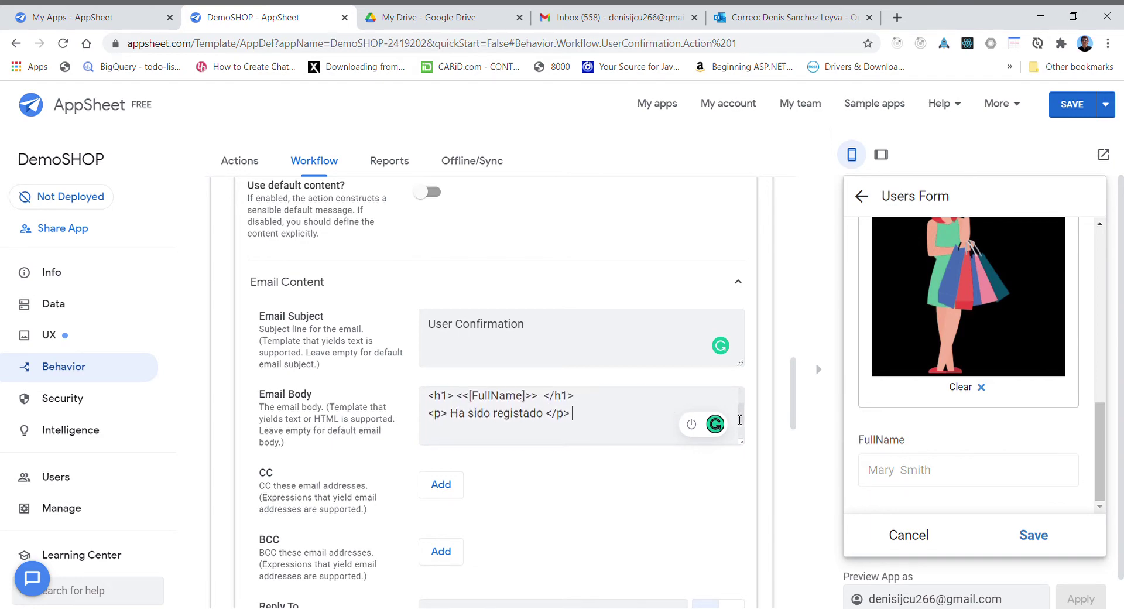
left_click_drag(796, 388, 790, 397)
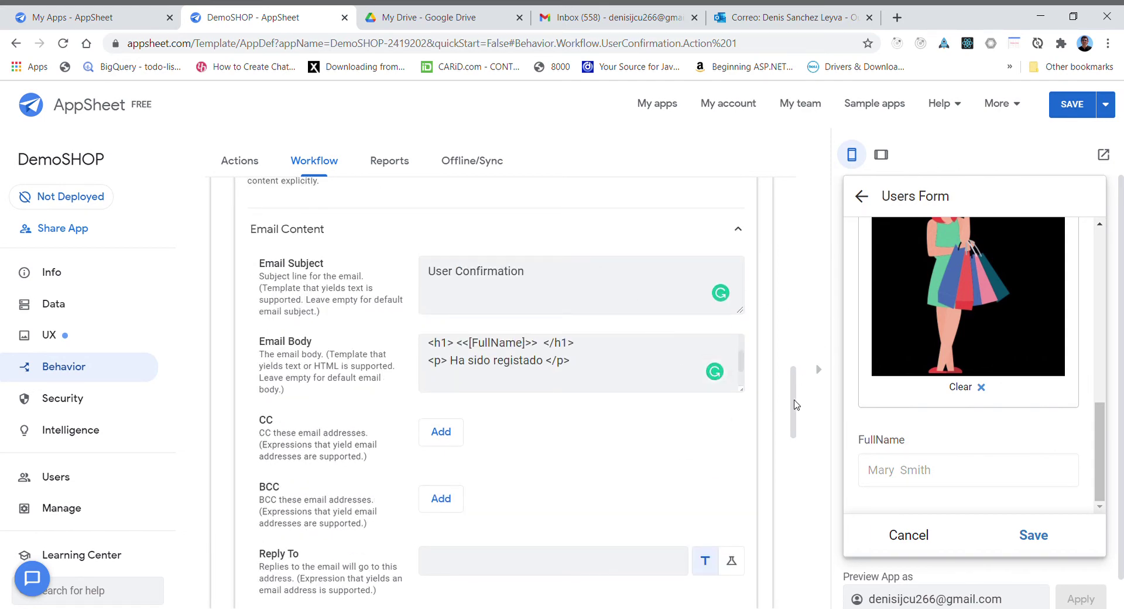
left_click_drag(796, 405, 774, 350)
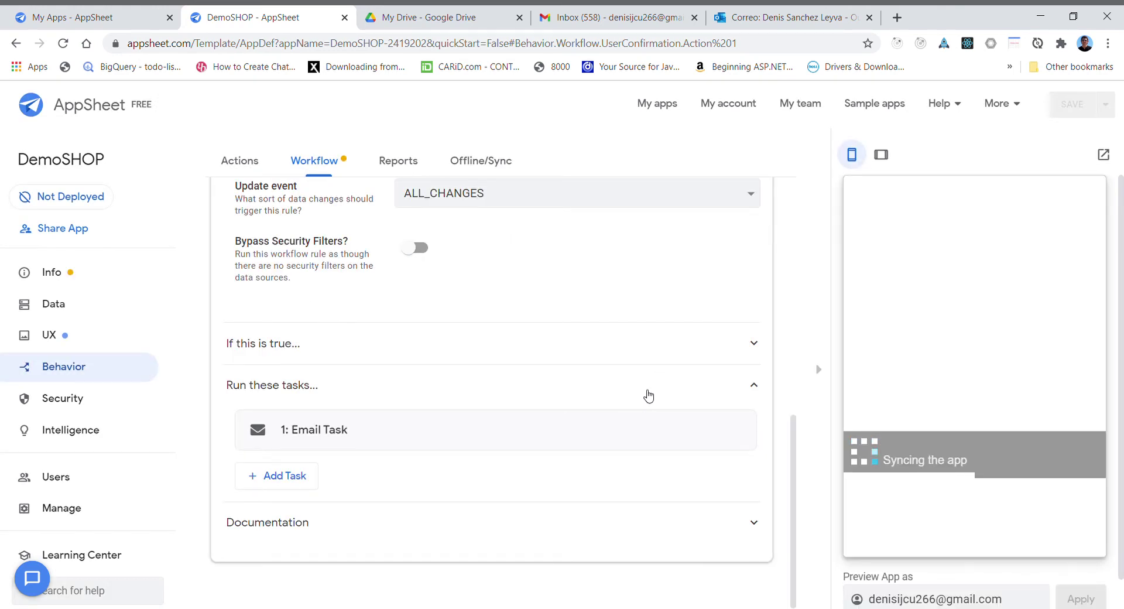
- Discard the open user edit in the preview and go to the Accounts list
left_click(983, 101)
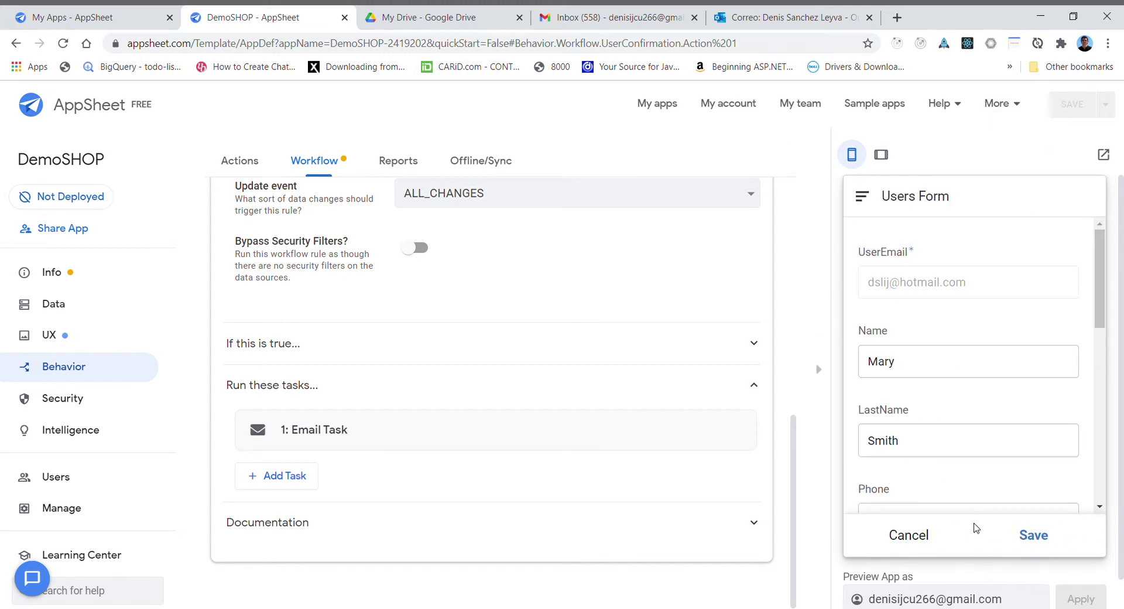
left_click_drag(1099, 286, 1086, 275)
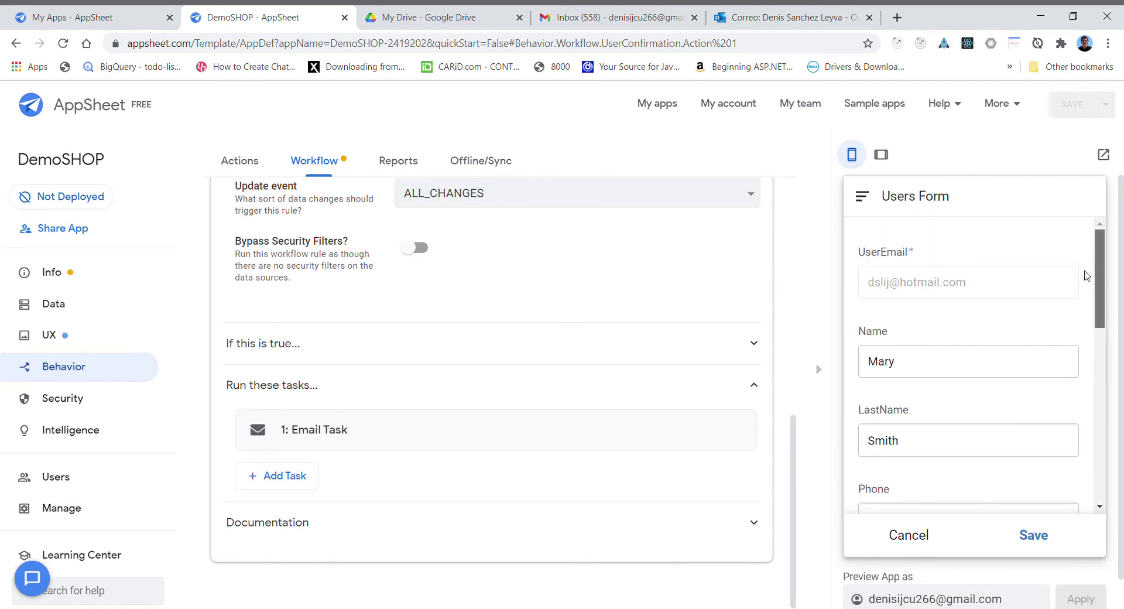
left_click(907, 535)
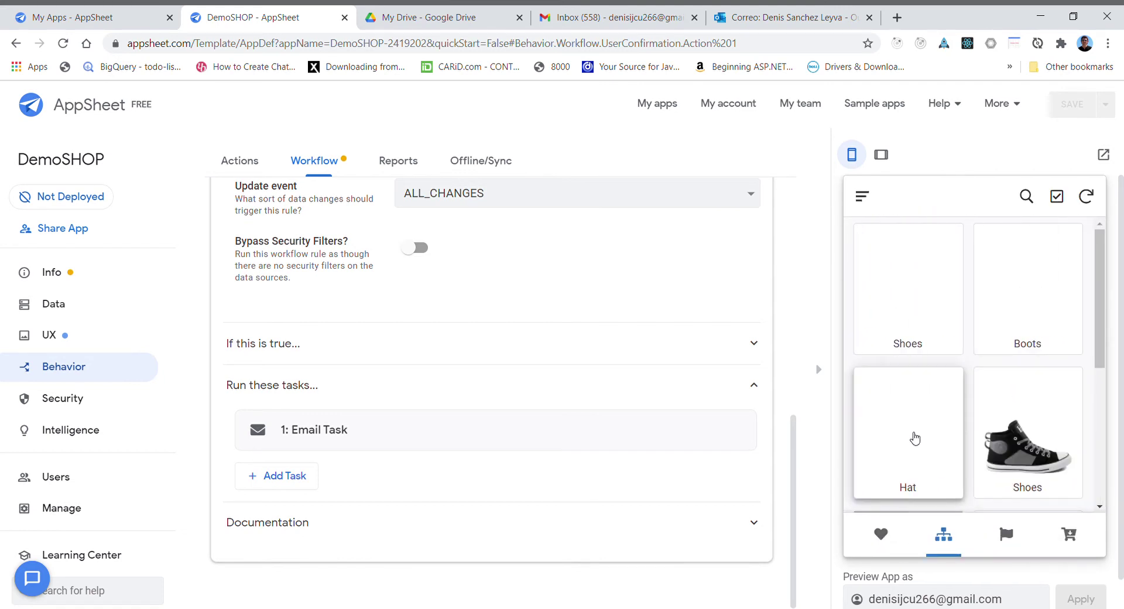
left_click(862, 196)
left_click(891, 334)
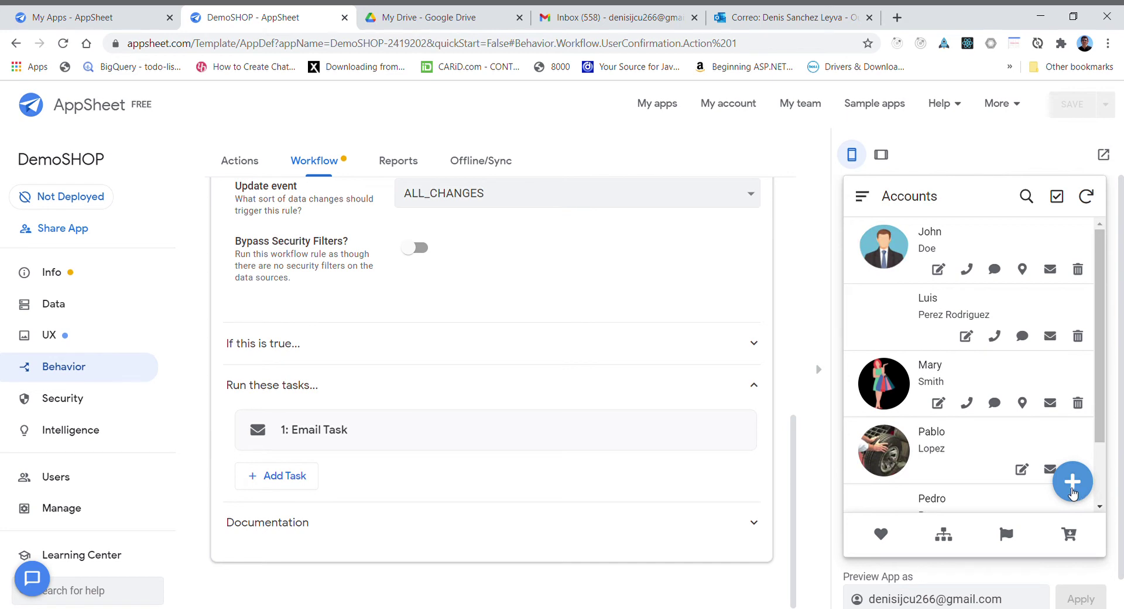
- Start a new user and fill in the e-mail, first name, surname and phone number
left_click(1072, 490)
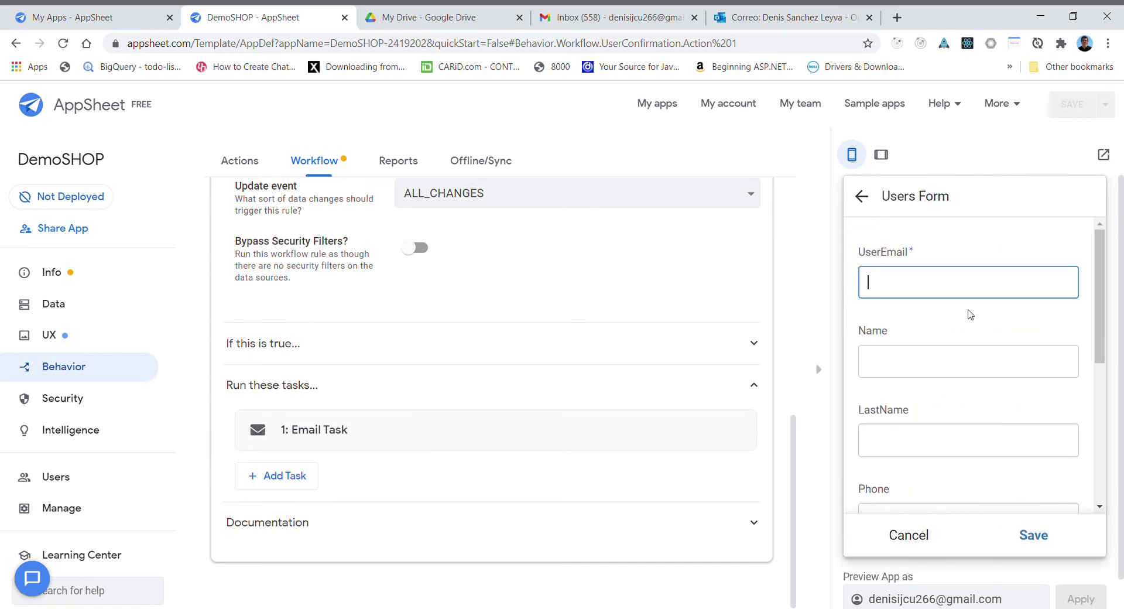
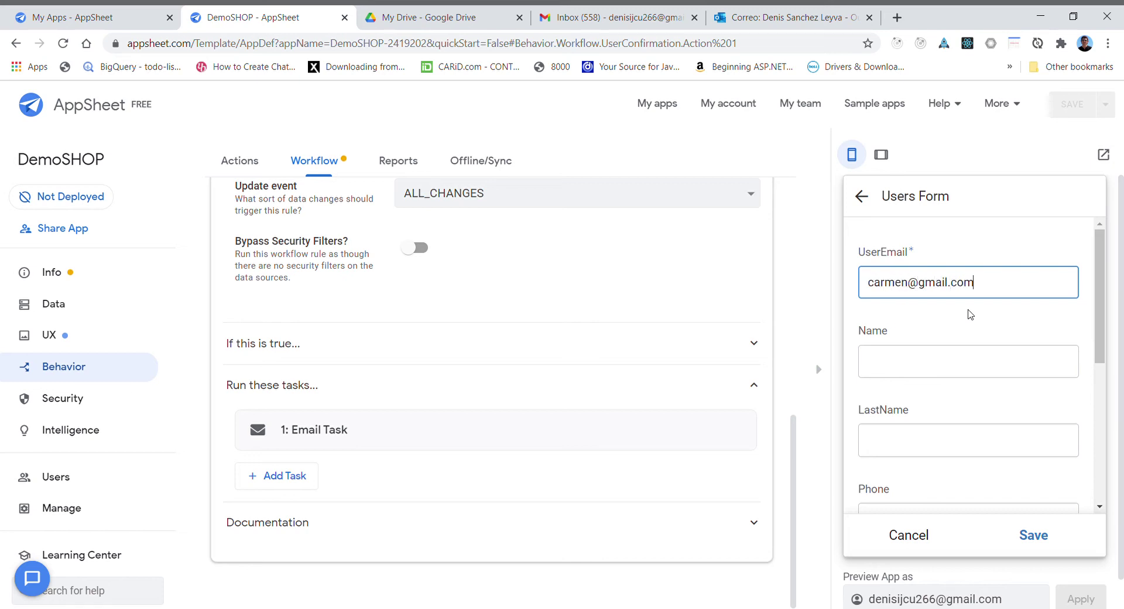
left_click(897, 361)
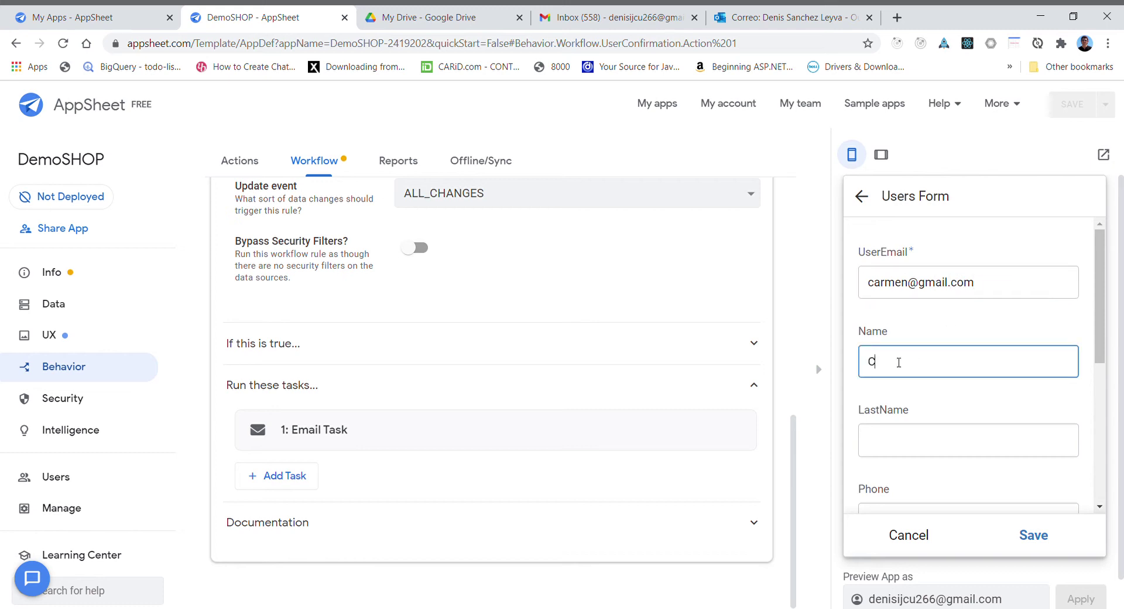
left_click(884, 441)
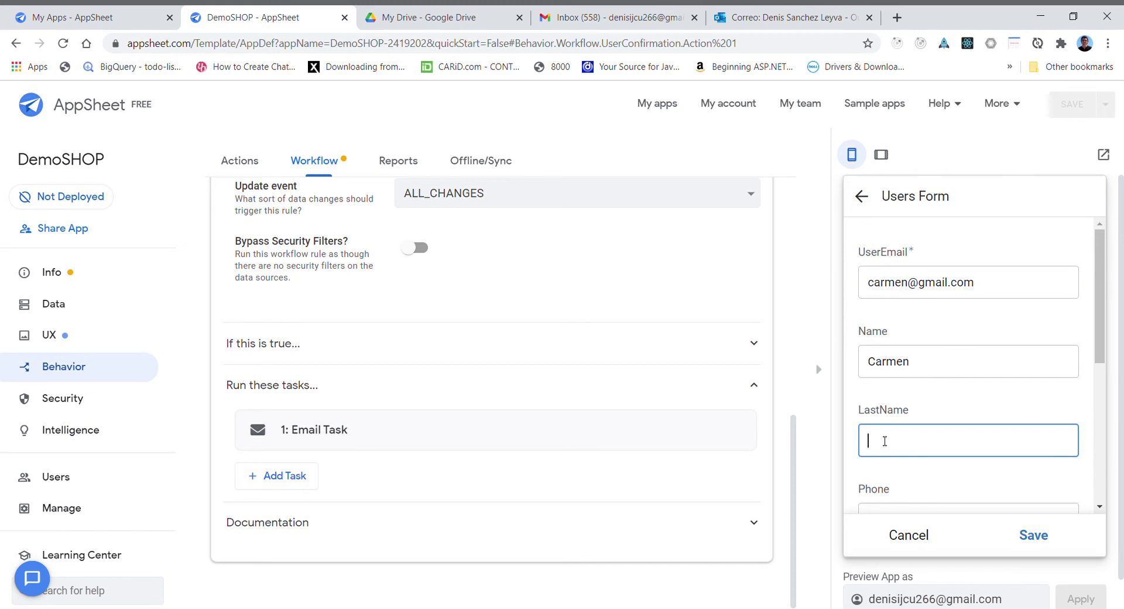
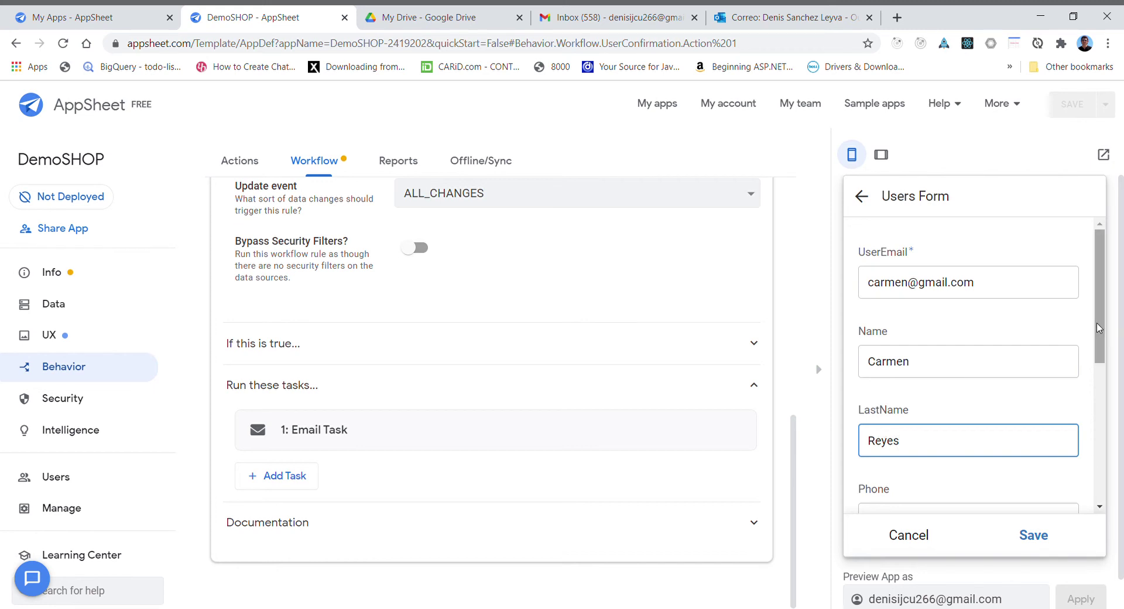
left_click_drag(1100, 329, 1121, 395)
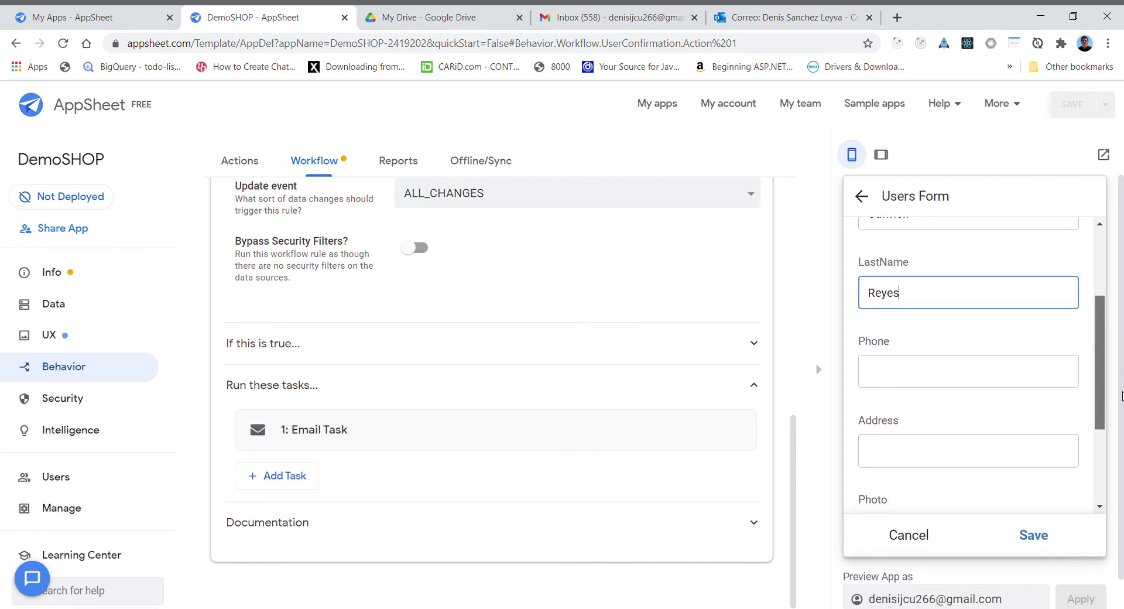
left_click(898, 374)
type("12345")
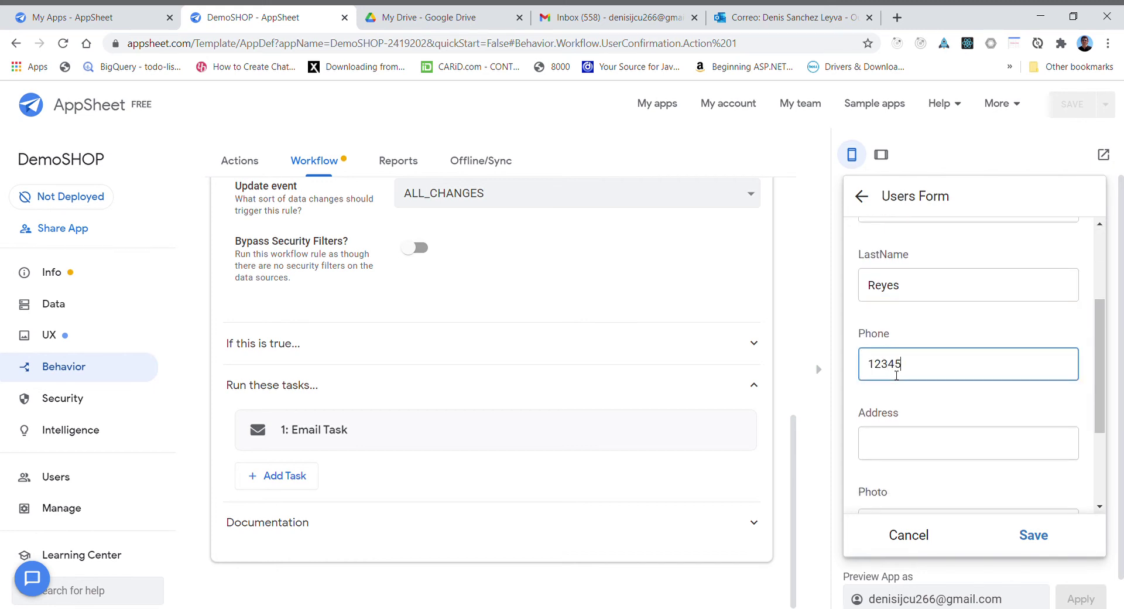
left_click(882, 452)
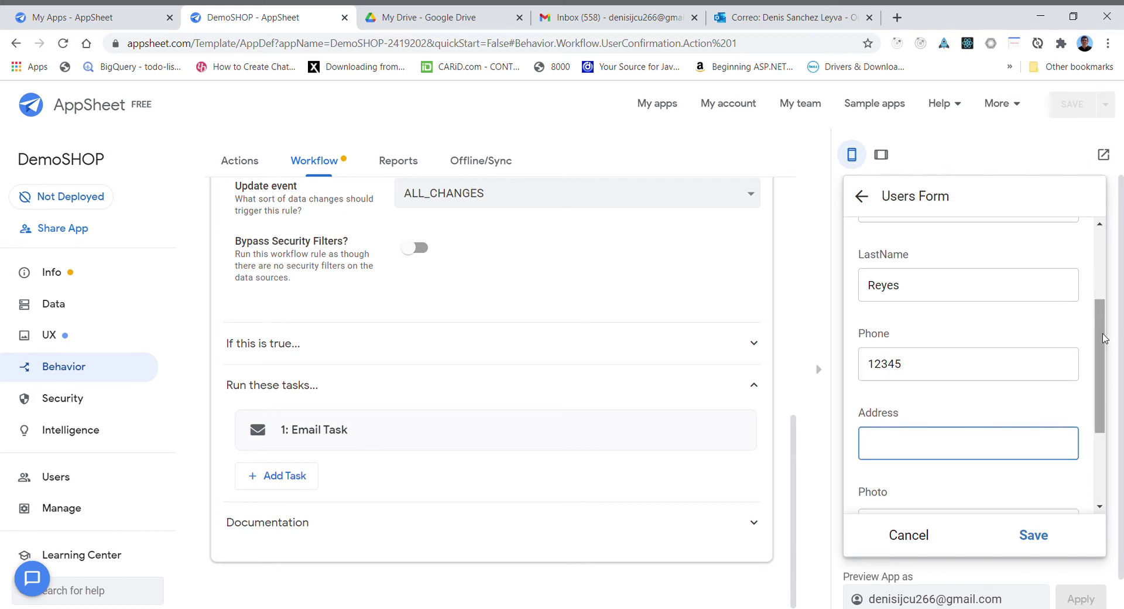
- Choose a photo file for the new user and save the record
scroll(1103, 338, "down", 3)
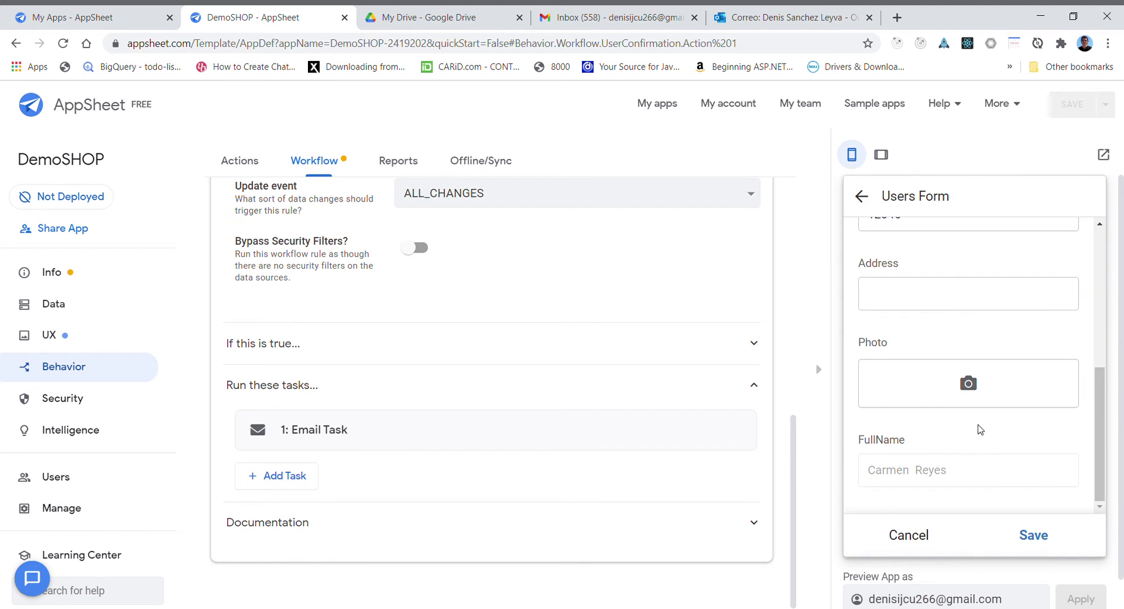
left_click(968, 382)
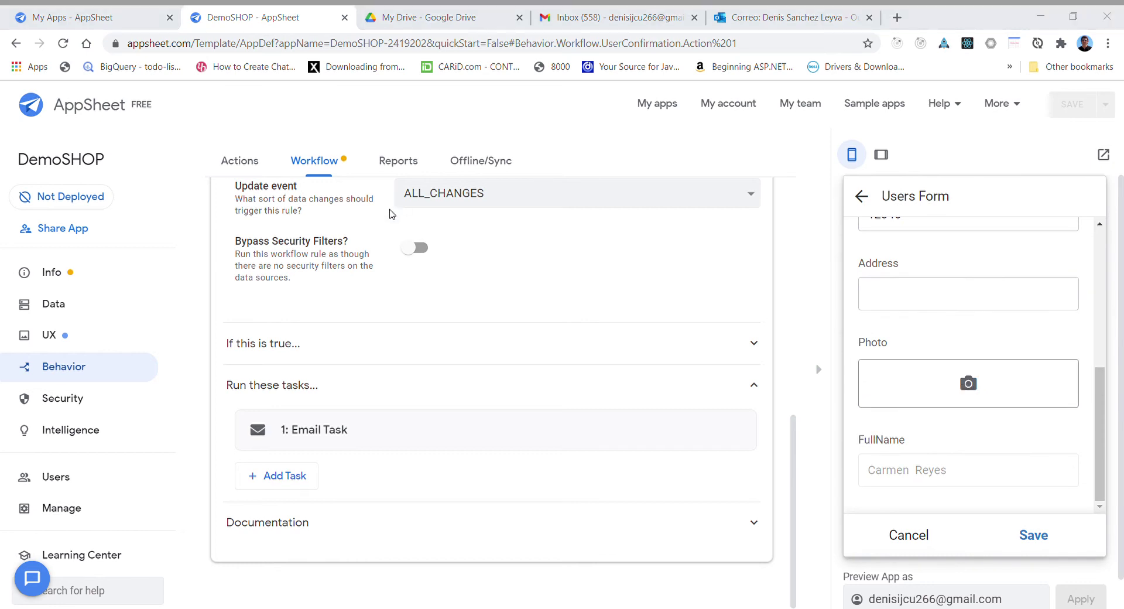
double_click(339, 220)
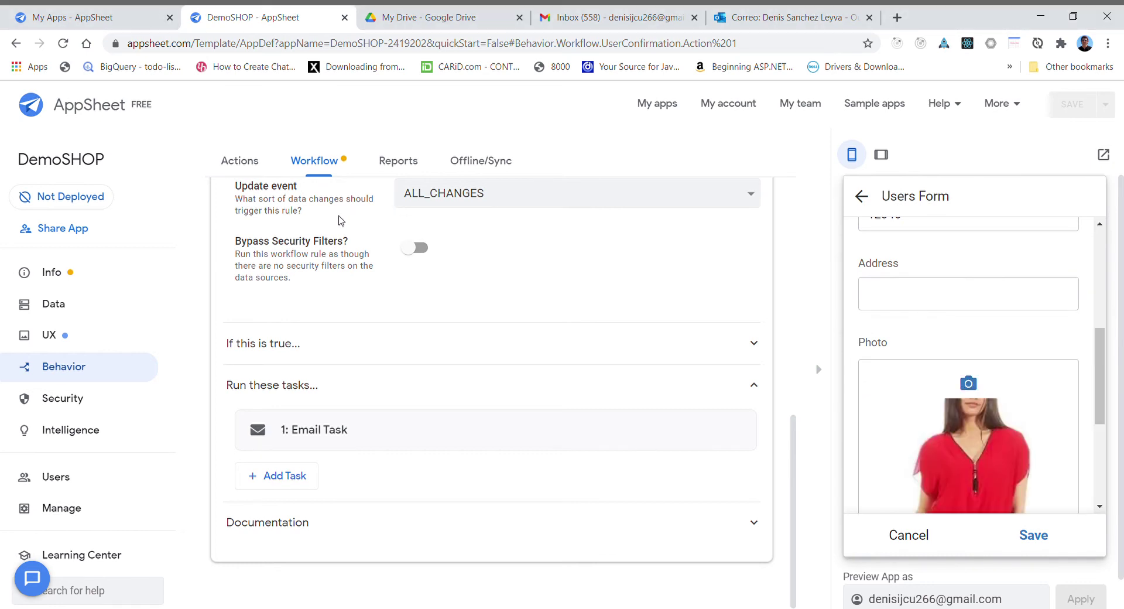
left_click_drag(1103, 370, 1110, 468)
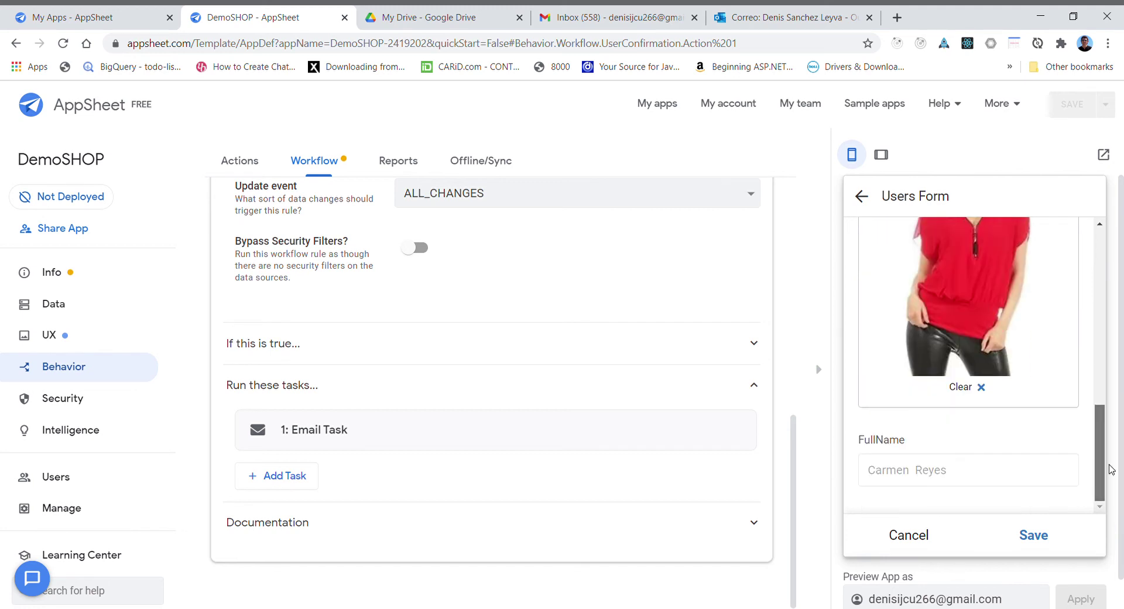
left_click(1034, 535)
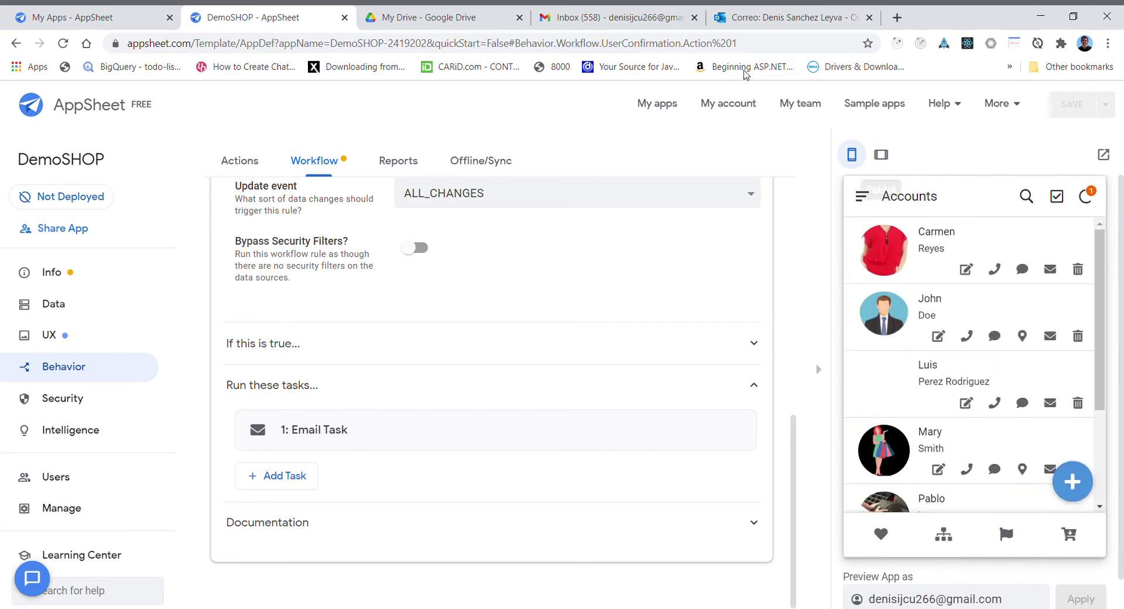
- Open the User Confirmation email in Gmail and inspect the circle-cropped user photo
left_click(624, 20)
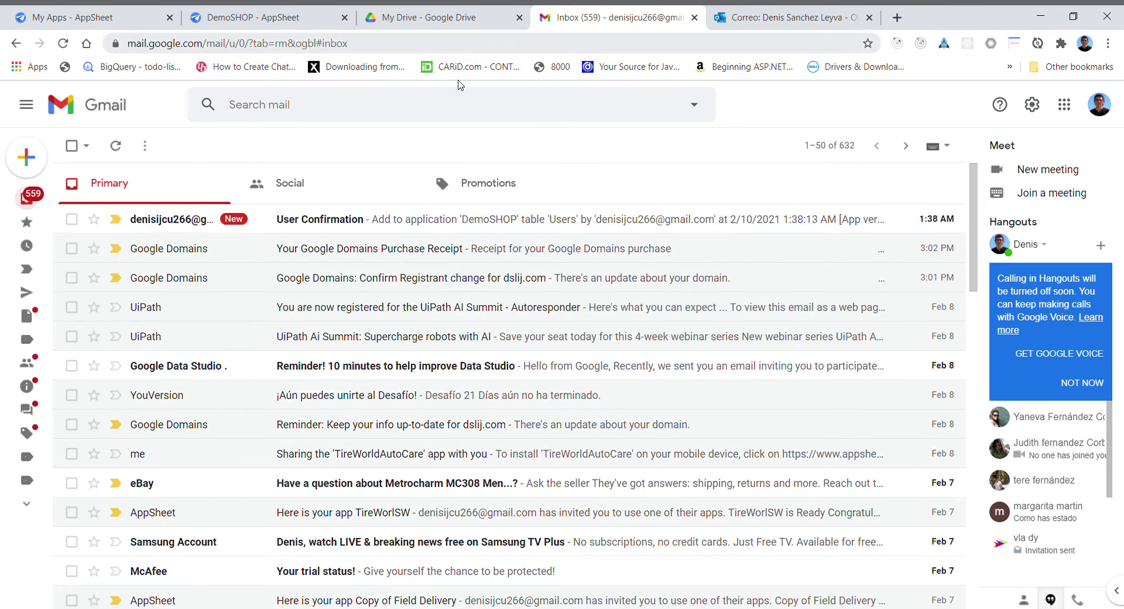
left_click(415, 220)
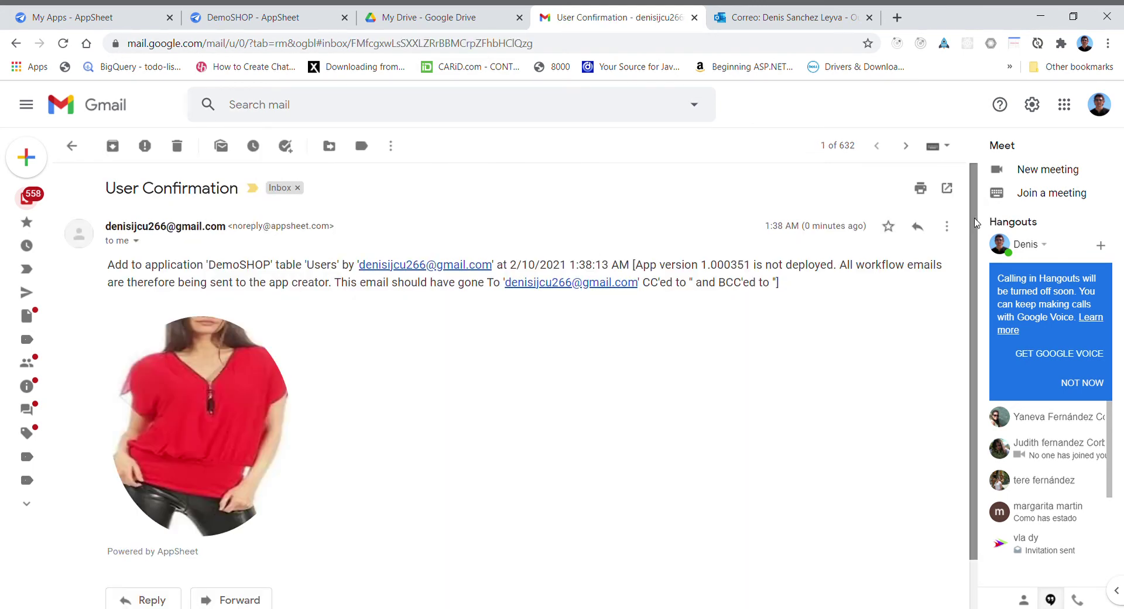
scroll(968, 209, "down", 2)
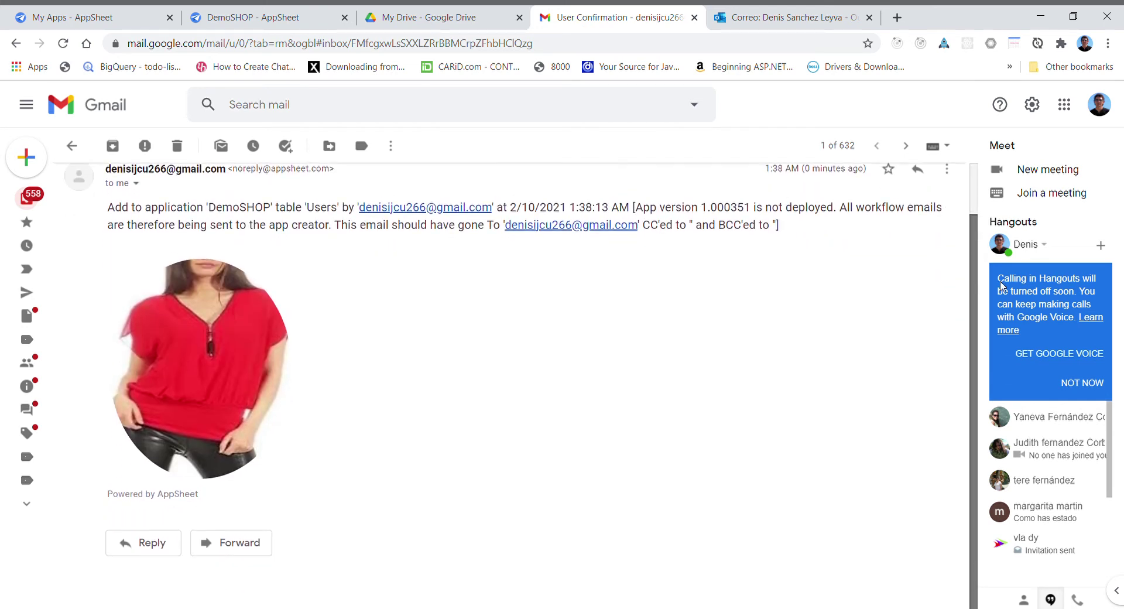
scroll(975, 212, "up", 2)
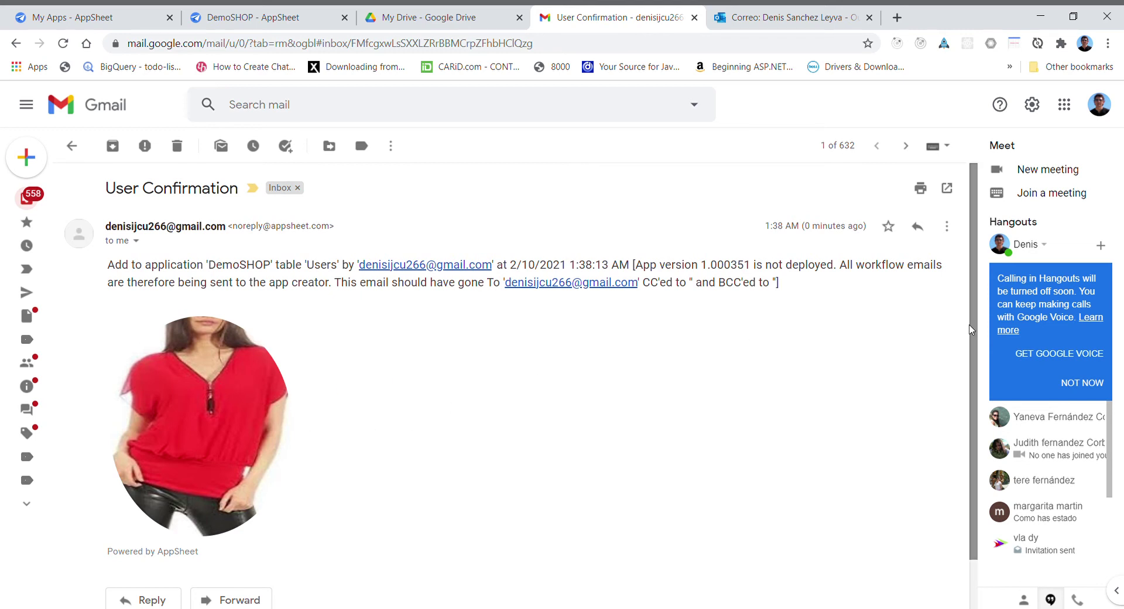
scroll(973, 333, "down", 1)
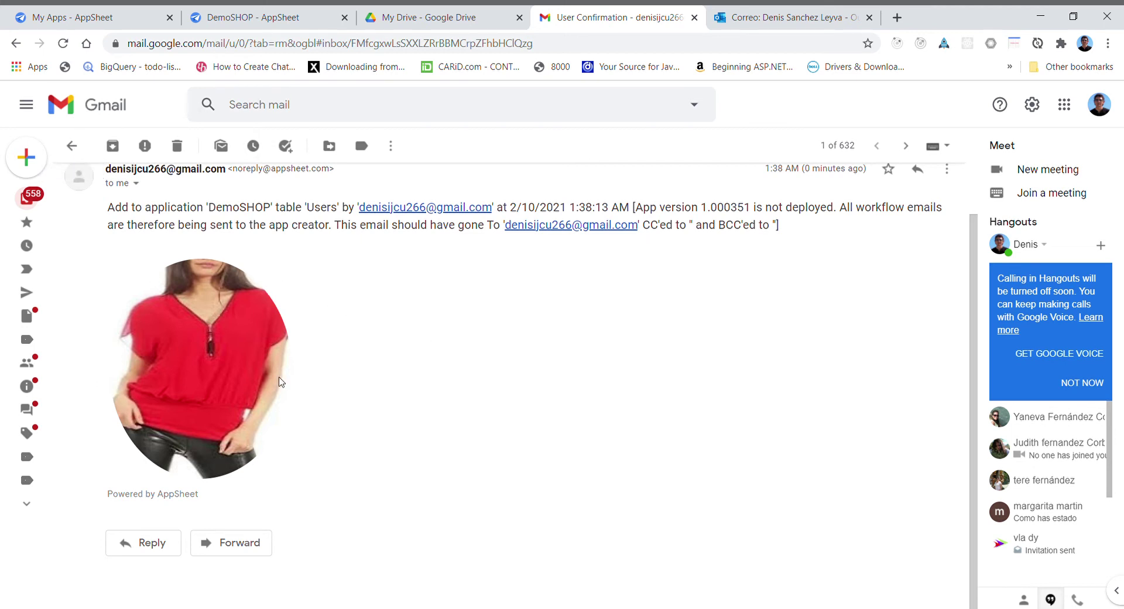
scroll(953, 321, "up", 1)
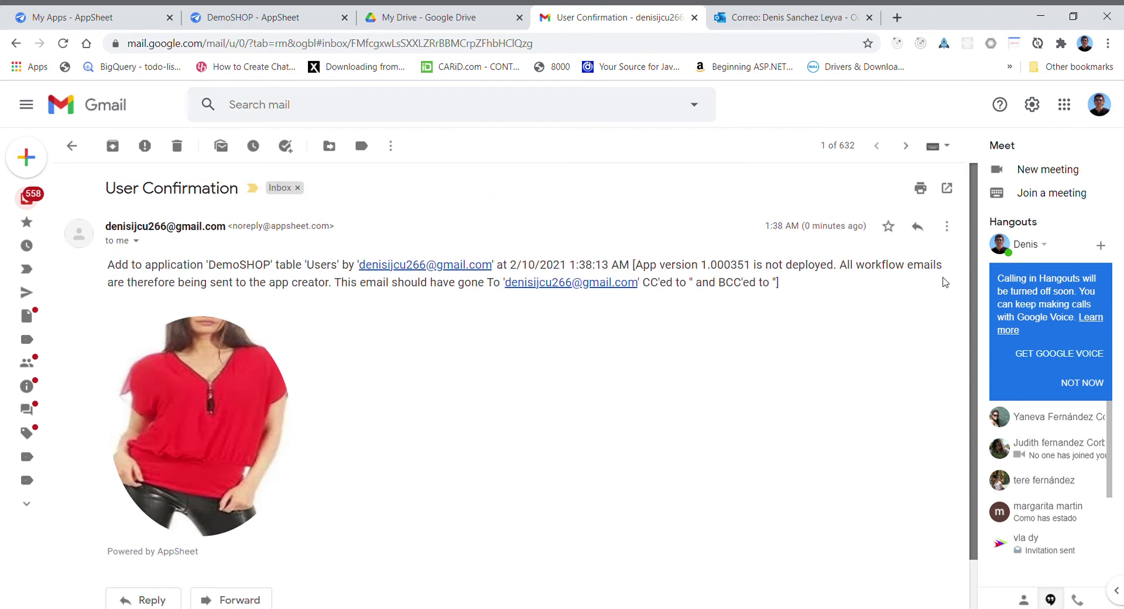
scroll(965, 344, "down", 1)
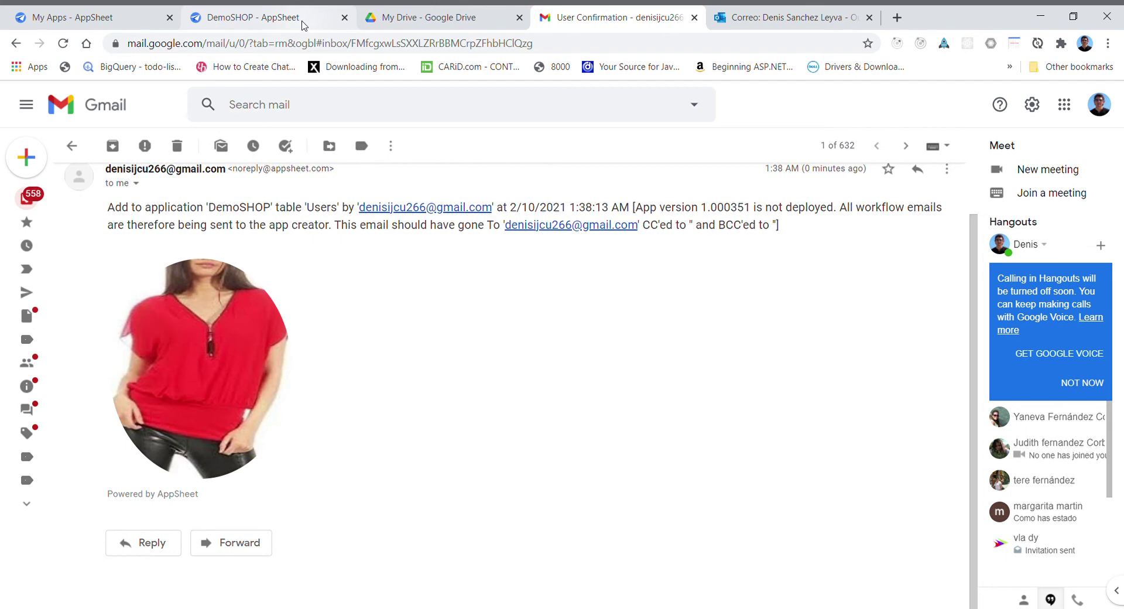
left_click(304, 24)
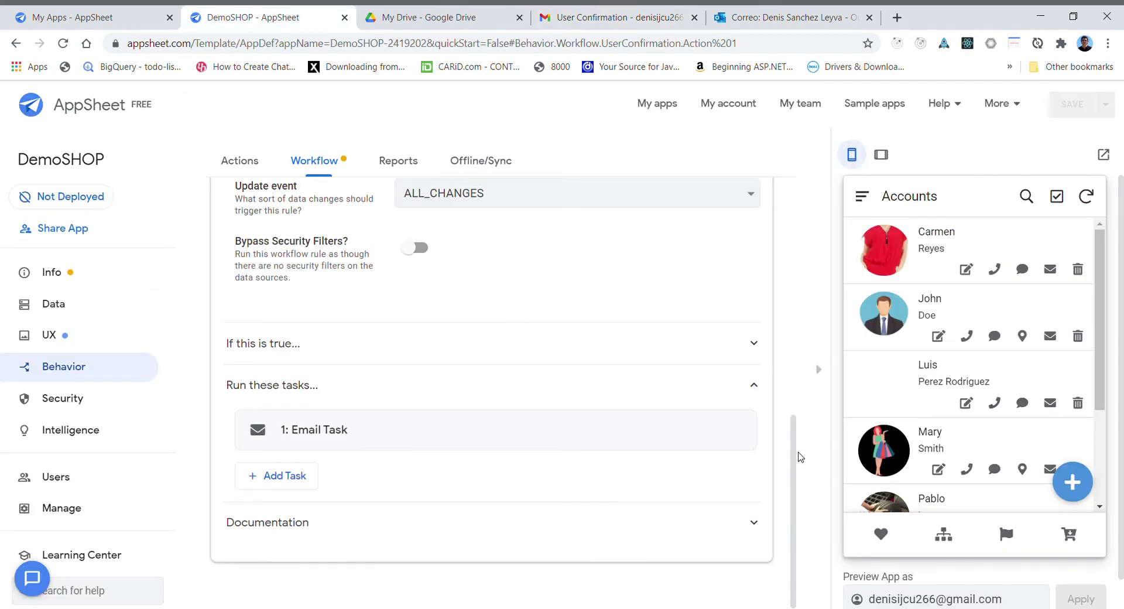
- Open the Email Task and add 'Gracias por registrarse a nuestra tienda.' after the image tag
scroll(797, 456, "up", 2)
scroll(797, 456, "down", 2)
left_click(529, 437)
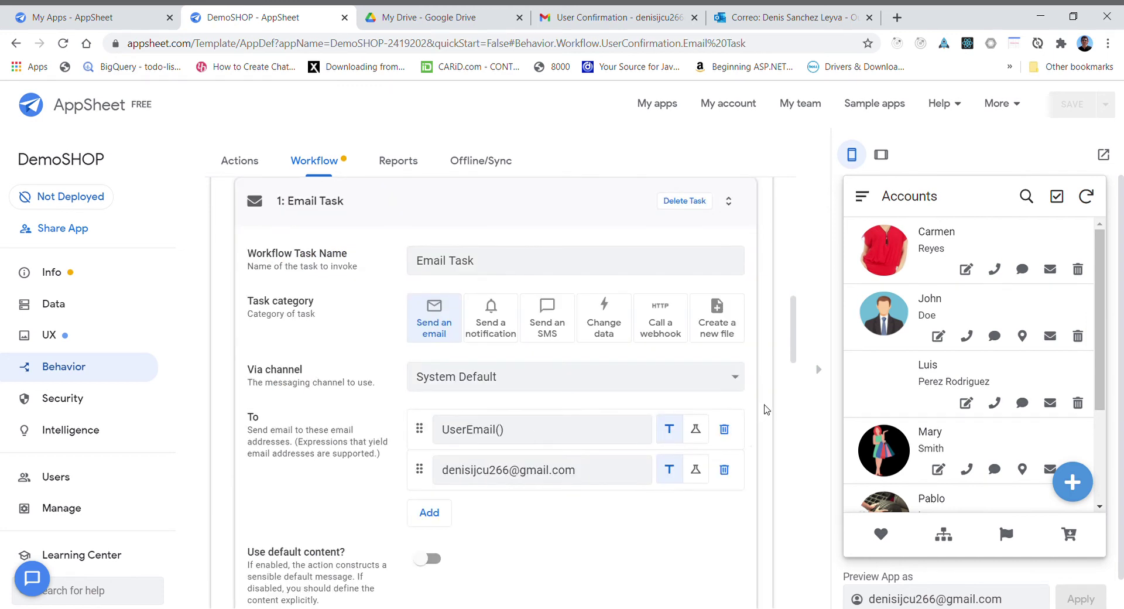
left_click_drag(796, 334, 797, 393)
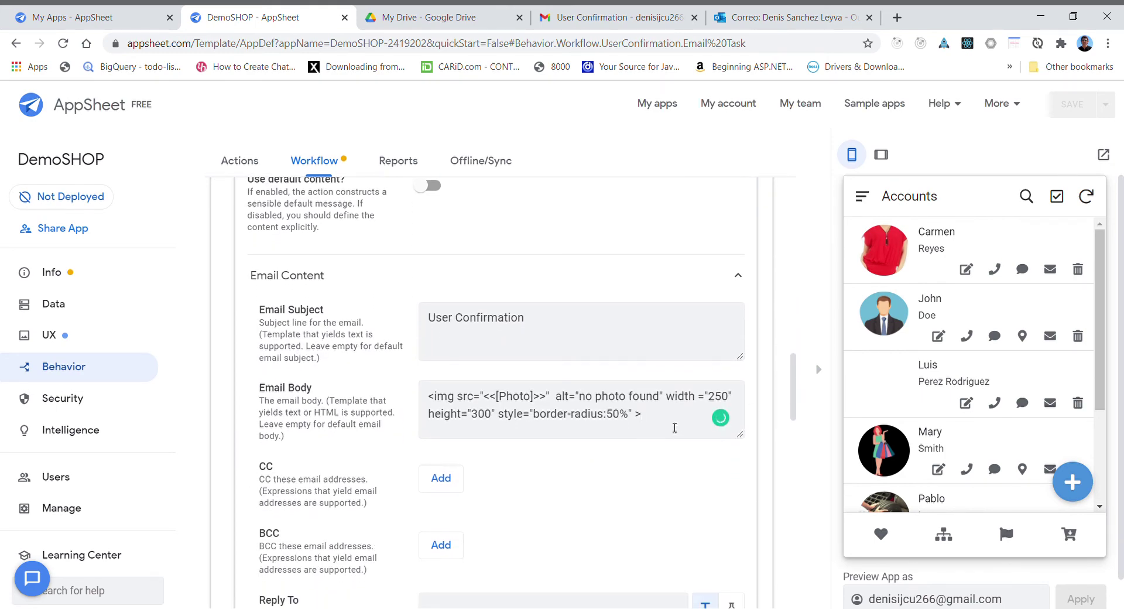
key("Return")
key("Return")
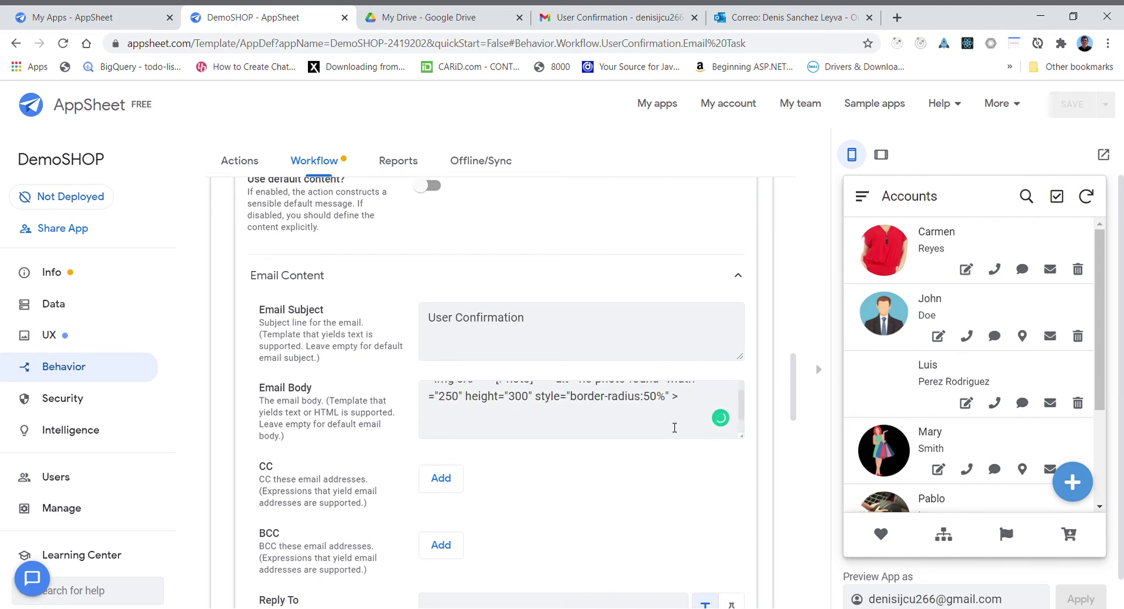
type("ght=\"300\" style=\"border-radius:50%\" > ")
type("Gracia")
type("s por ")
type("registrar")
type("se")
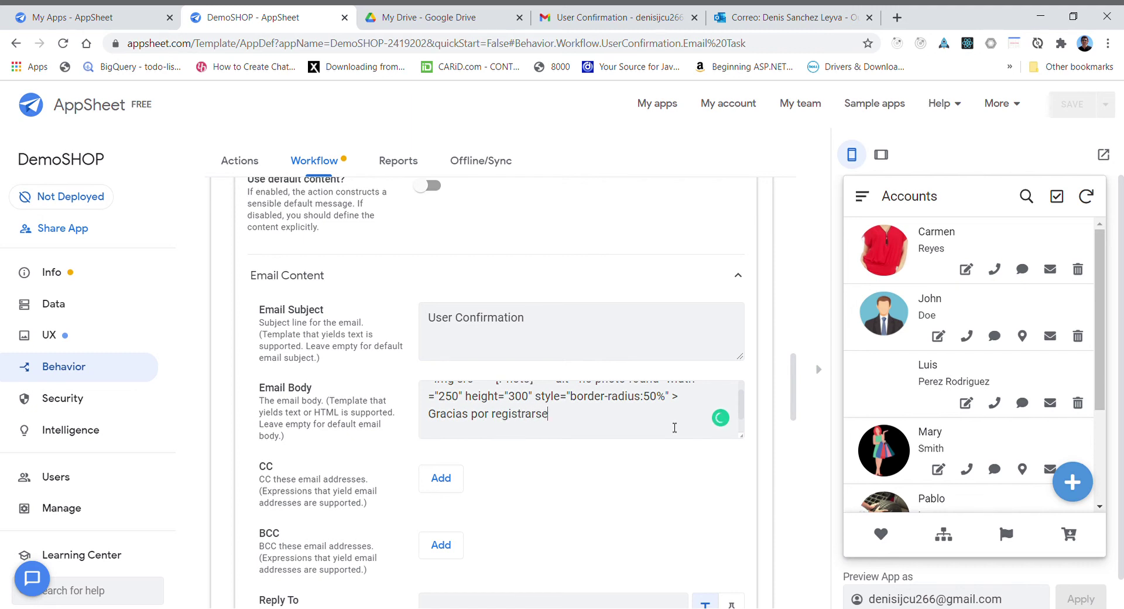
type(" a nuestra tiem")
left_click(872, 391)
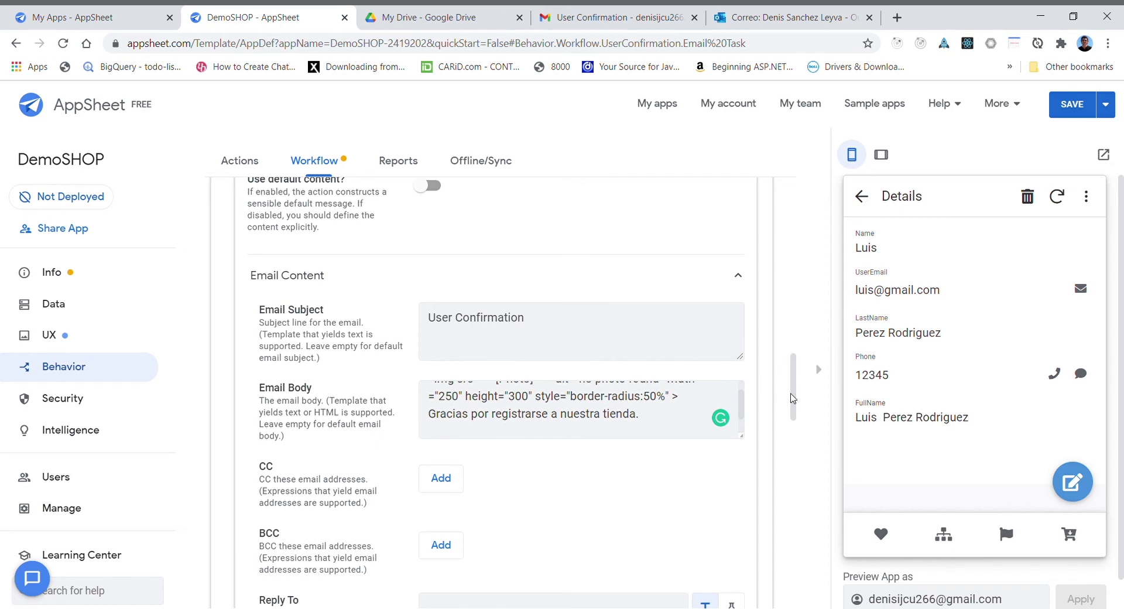
left_click_drag(791, 396, 781, 287)
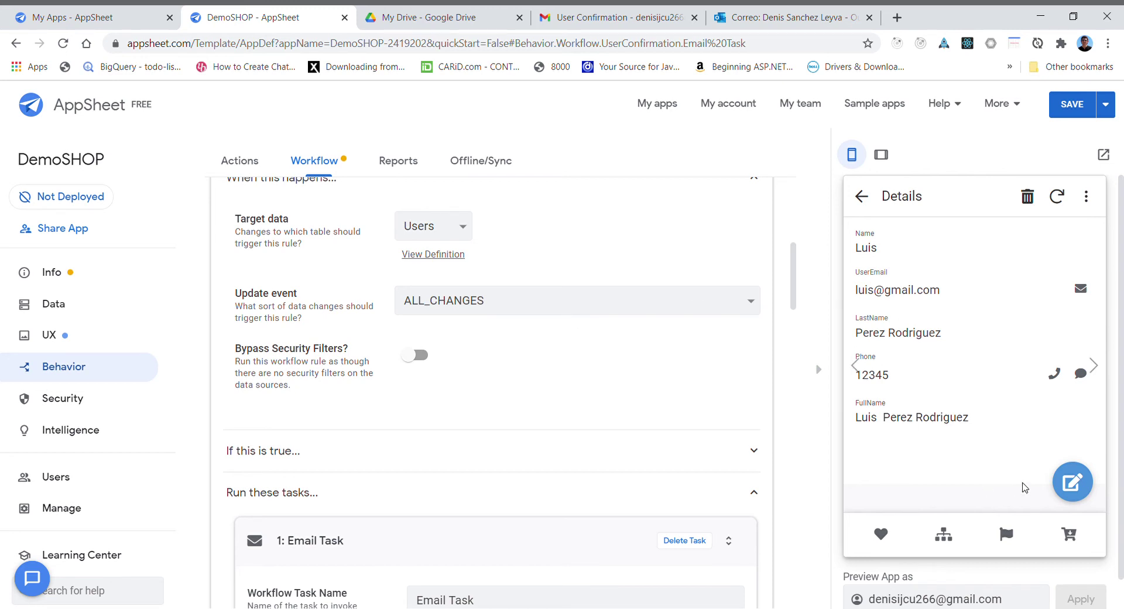
- Open the first user from Accounts in the Users Form and overwrite their phone number with a new one
left_click(862, 196)
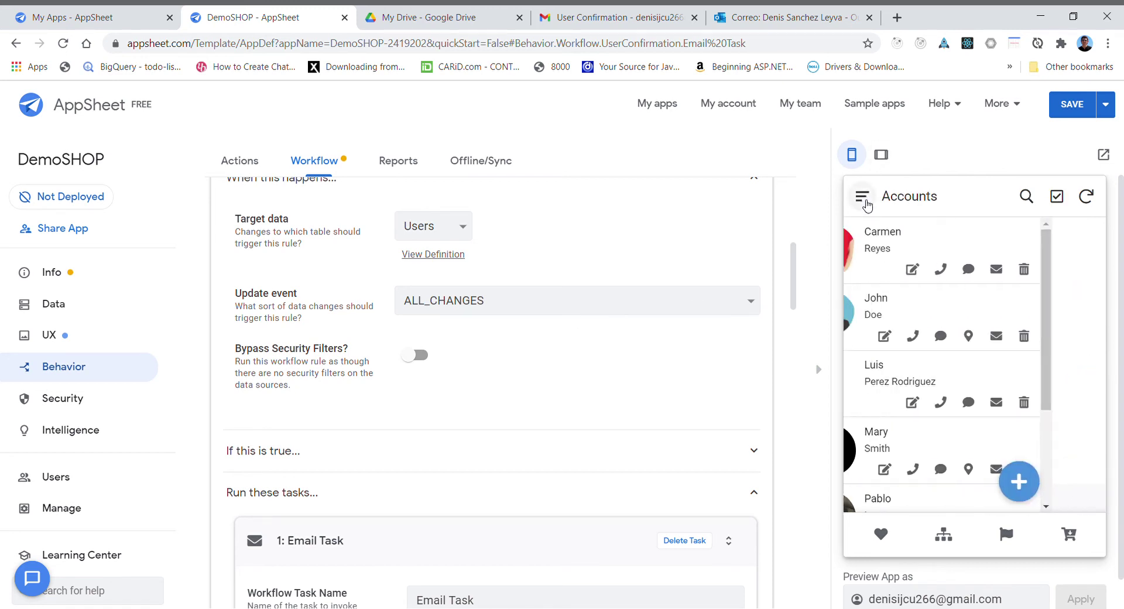
left_click(938, 239)
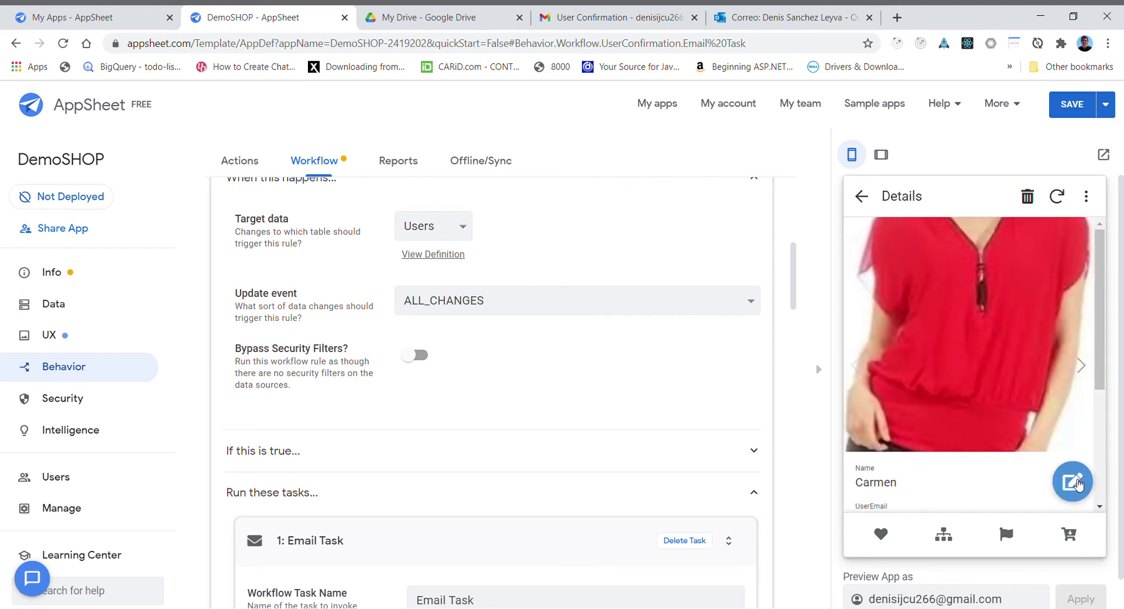
left_click(1080, 476)
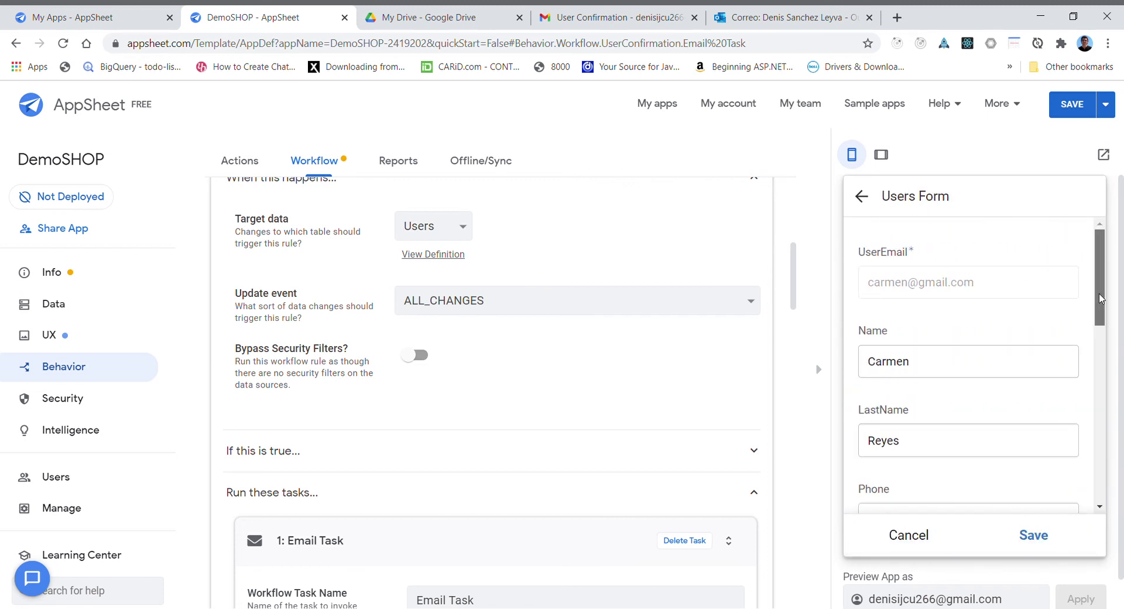
left_click_drag(1099, 299, 1099, 312)
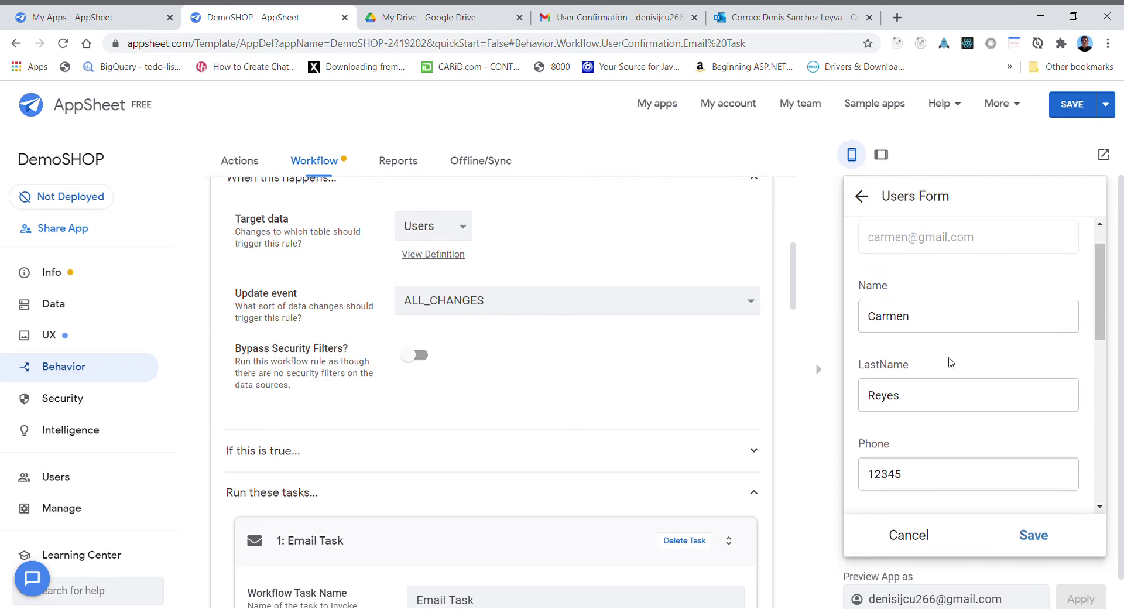
left_click(926, 404)
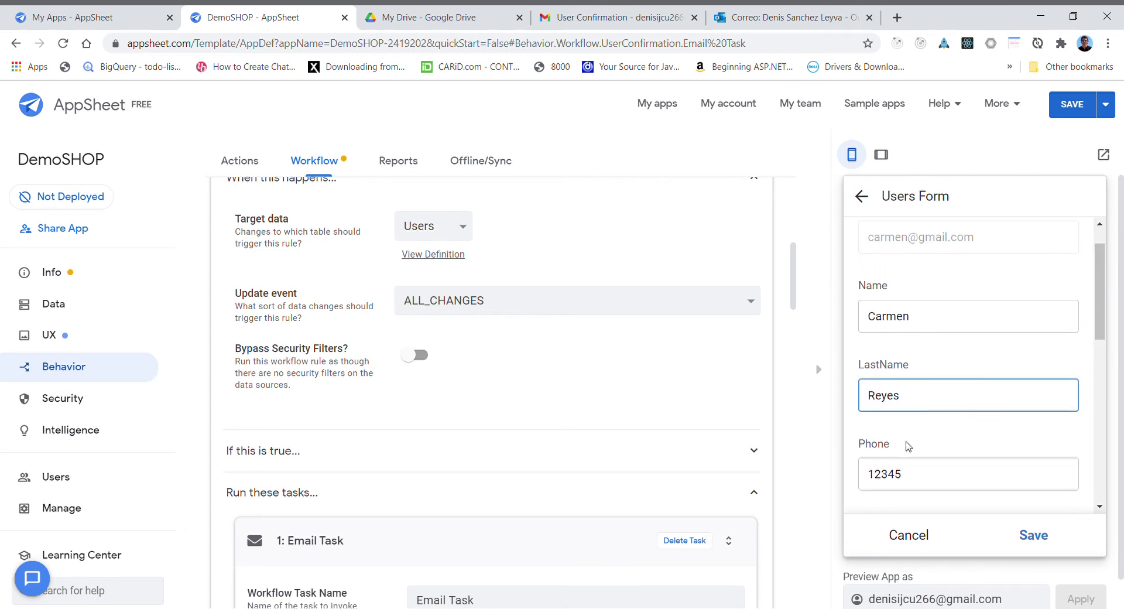
left_click_drag(911, 477, 822, 474)
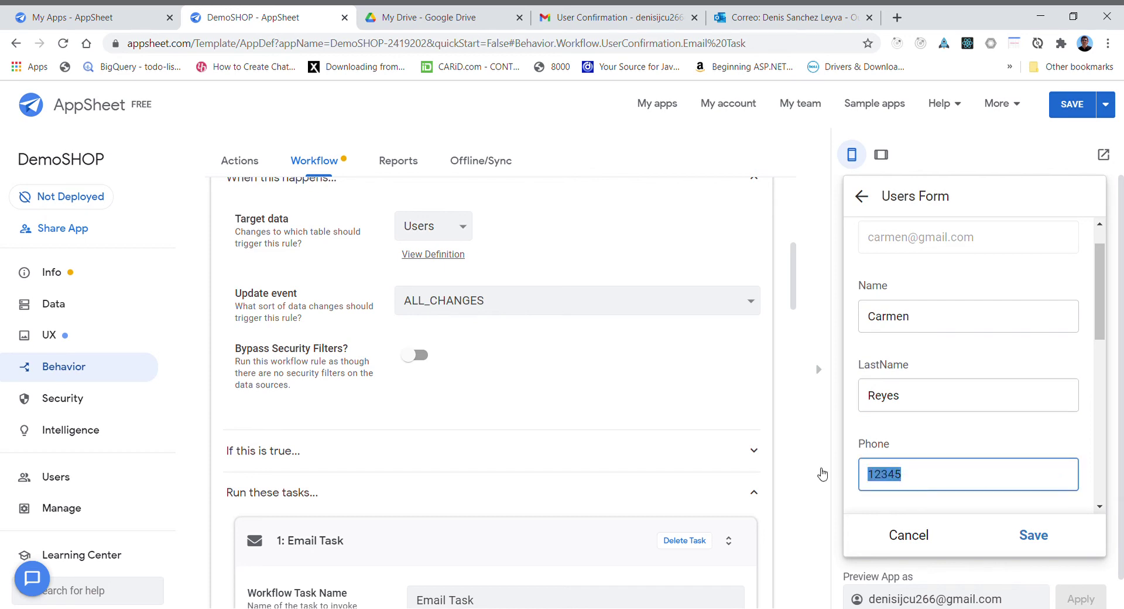
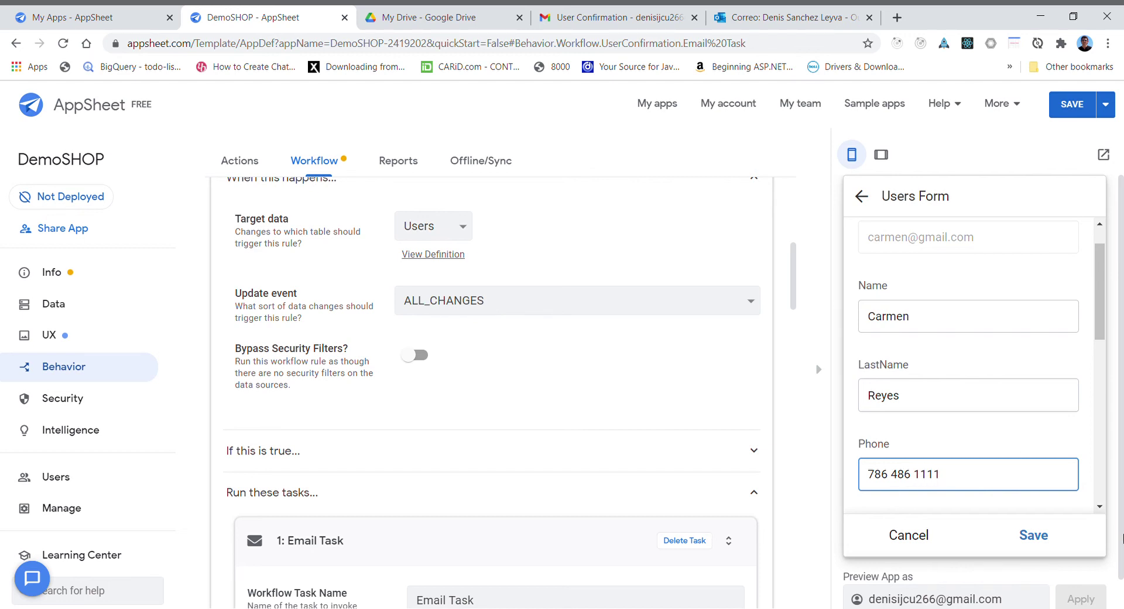
- Move the older User Confirmation conversation in the Gmail inbox to Trash
left_click(617, 18)
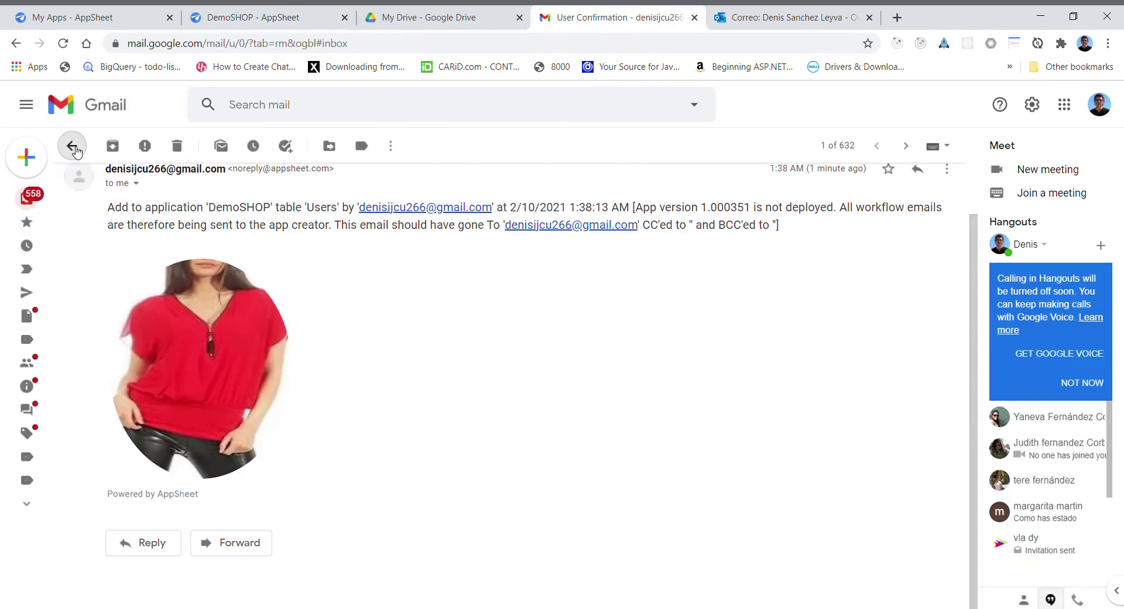
left_click(72, 146)
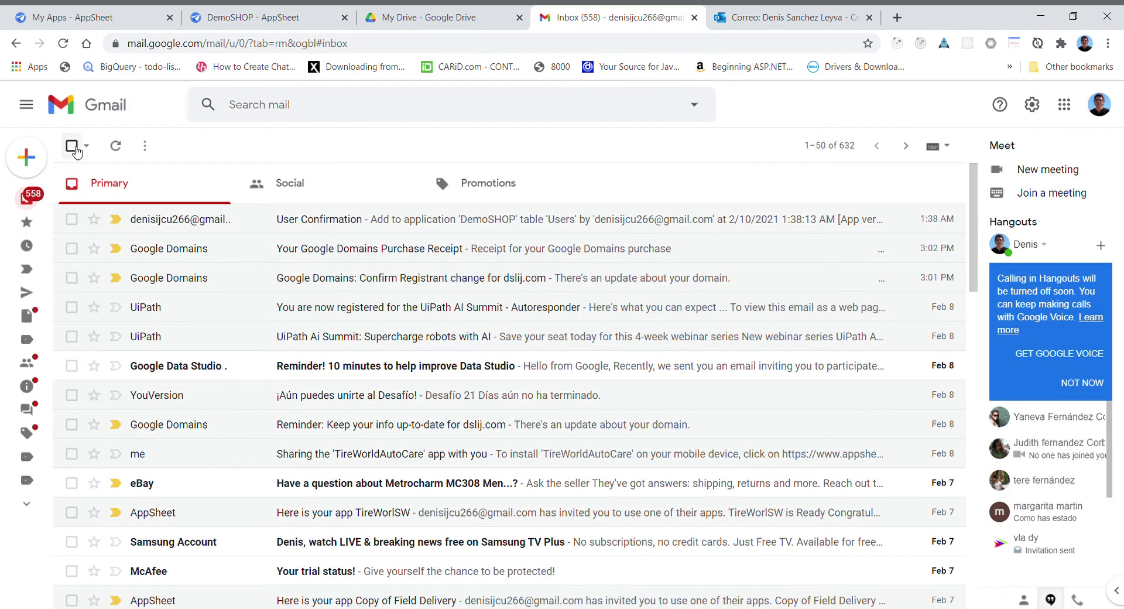
left_click(71, 219)
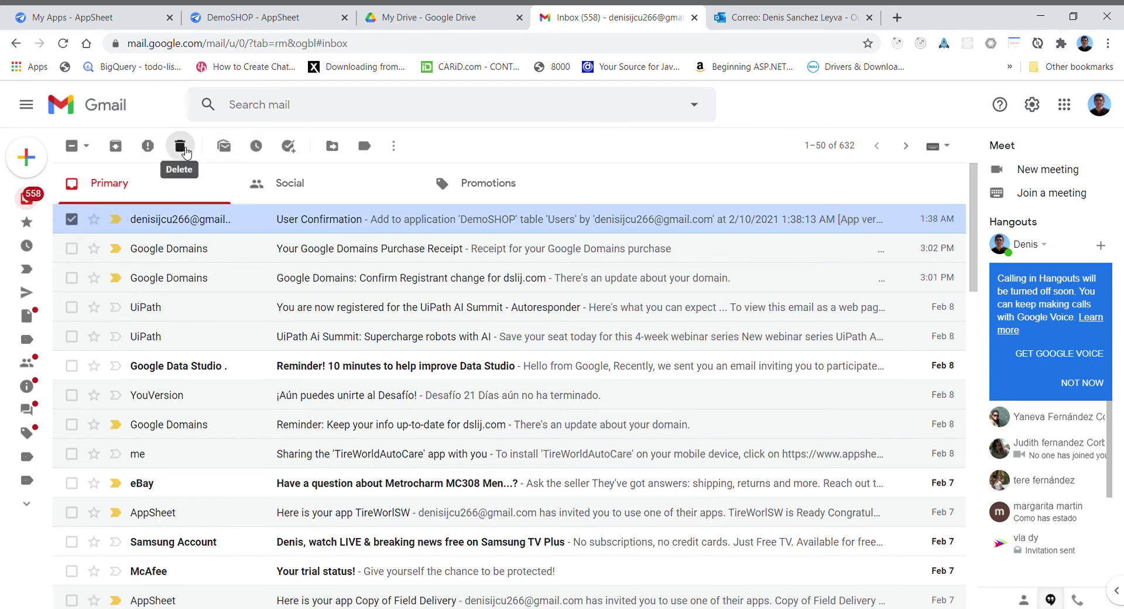
left_click(179, 146)
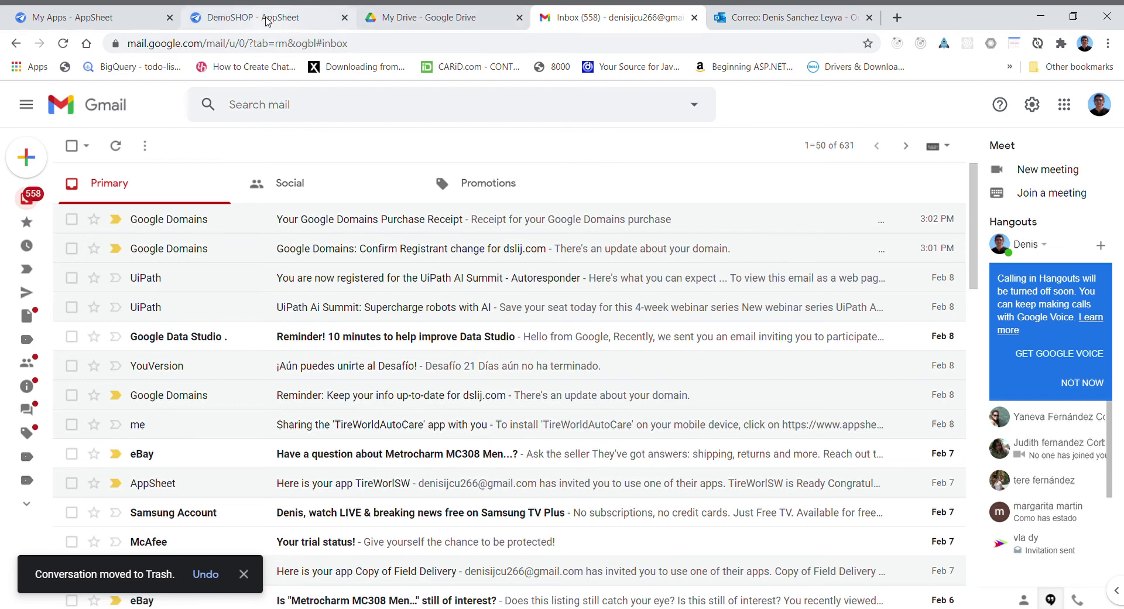
left_click(269, 17)
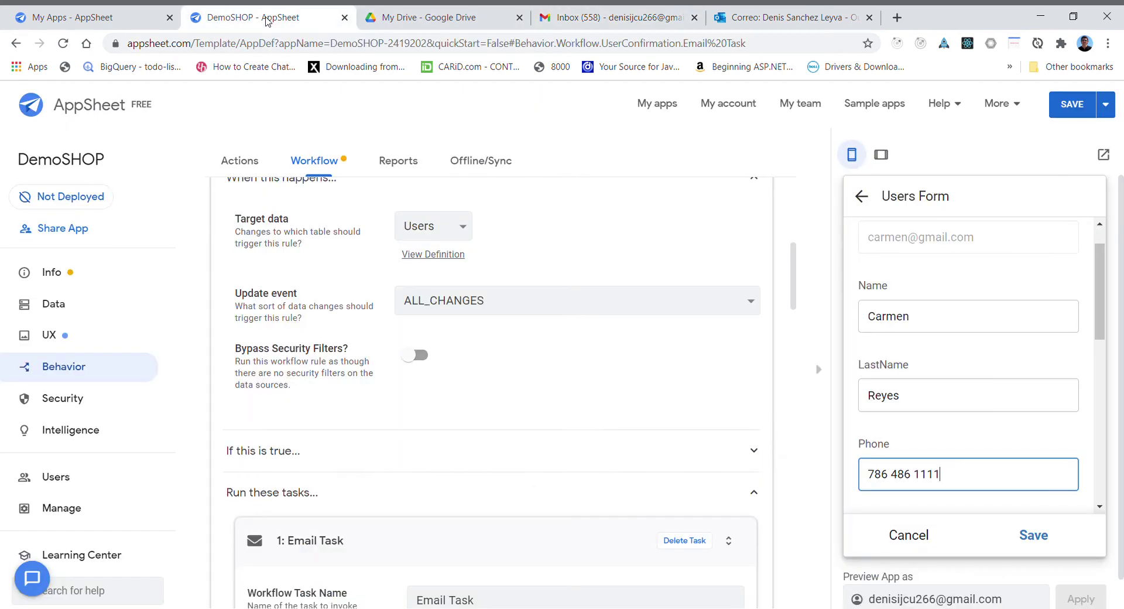
- Save the edited user record in the Users Form and check Gmail for the new confirmation email
left_click(1033, 535)
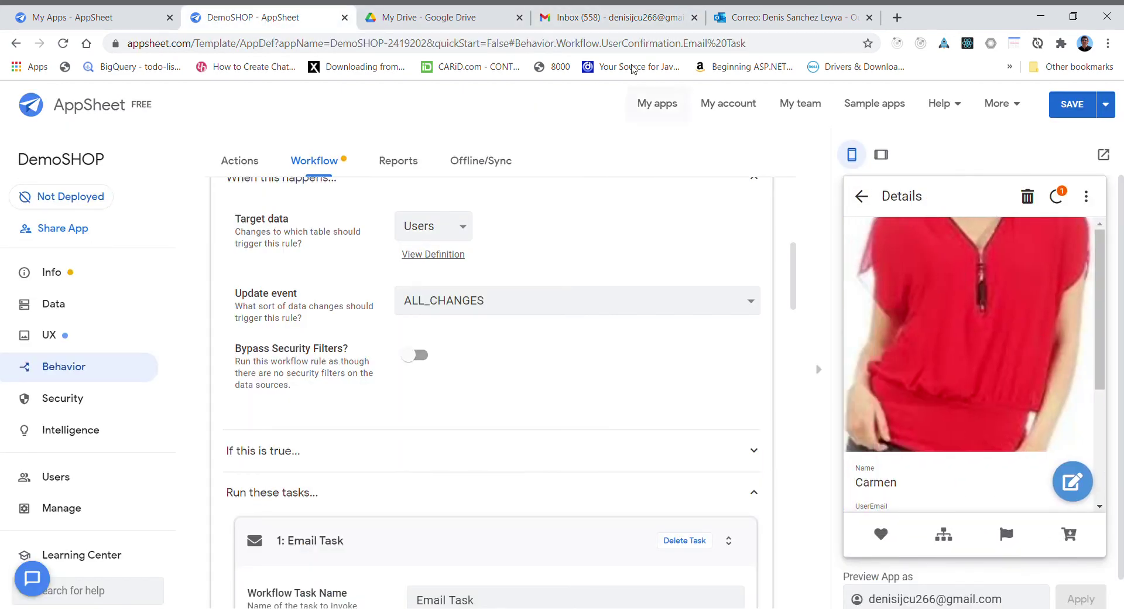
left_click(582, 22)
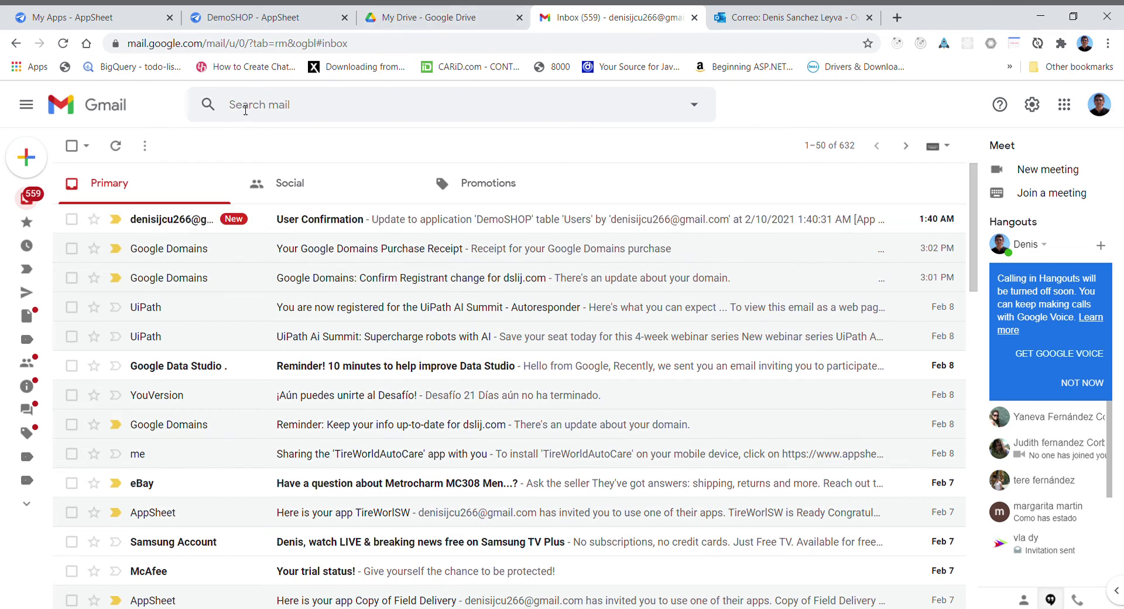
- Read through the new User Confirmation email to check the round-cropped user photo
left_click(376, 232)
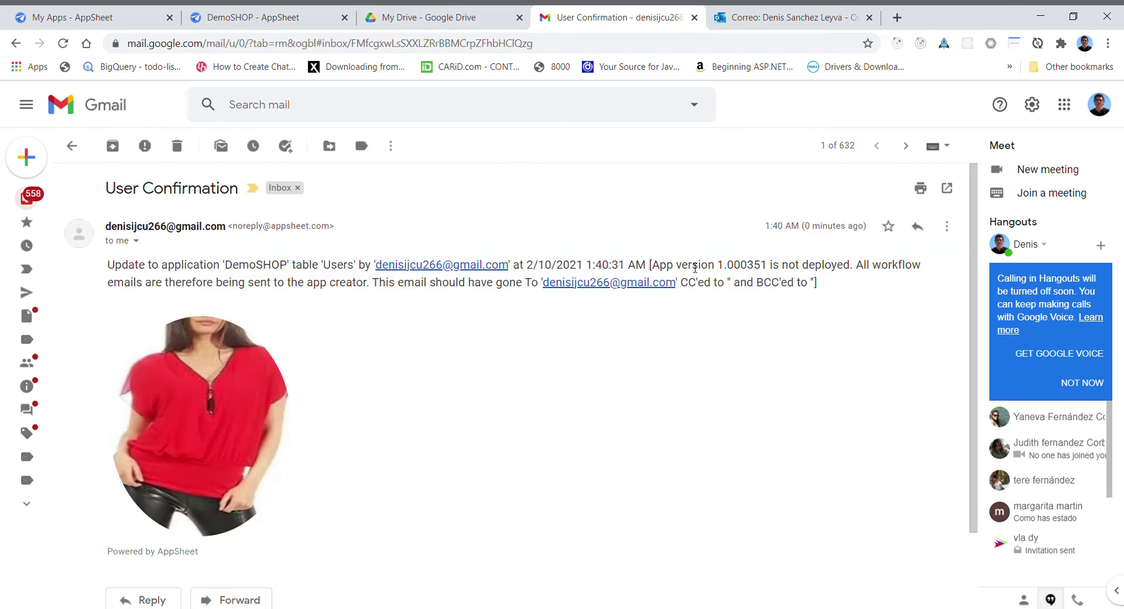
scroll(980, 356, "down", 2)
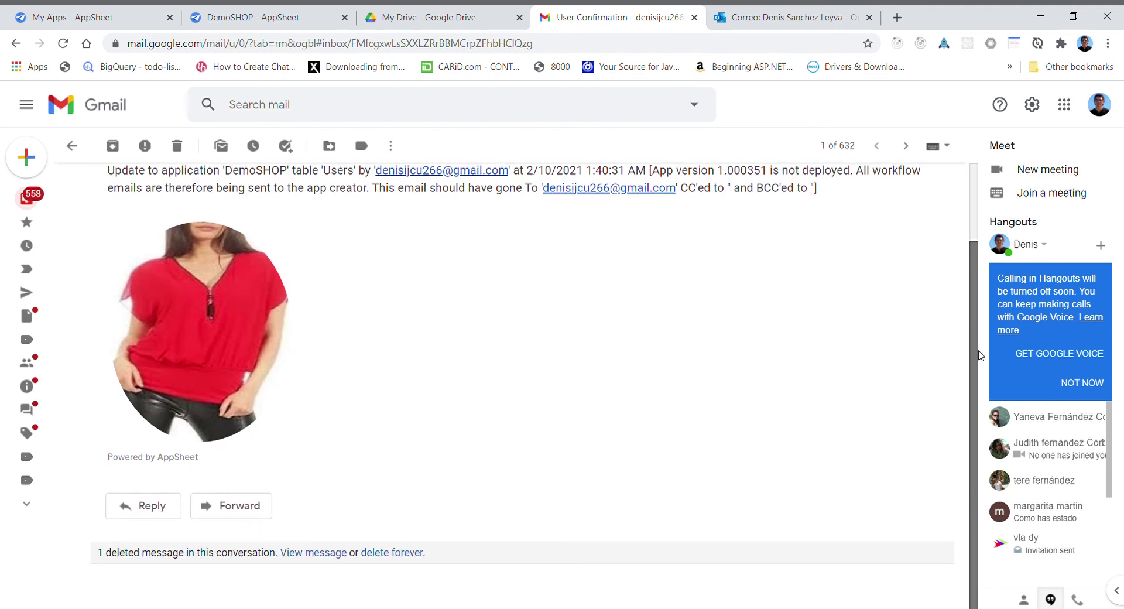
scroll(980, 355, "up", 2)
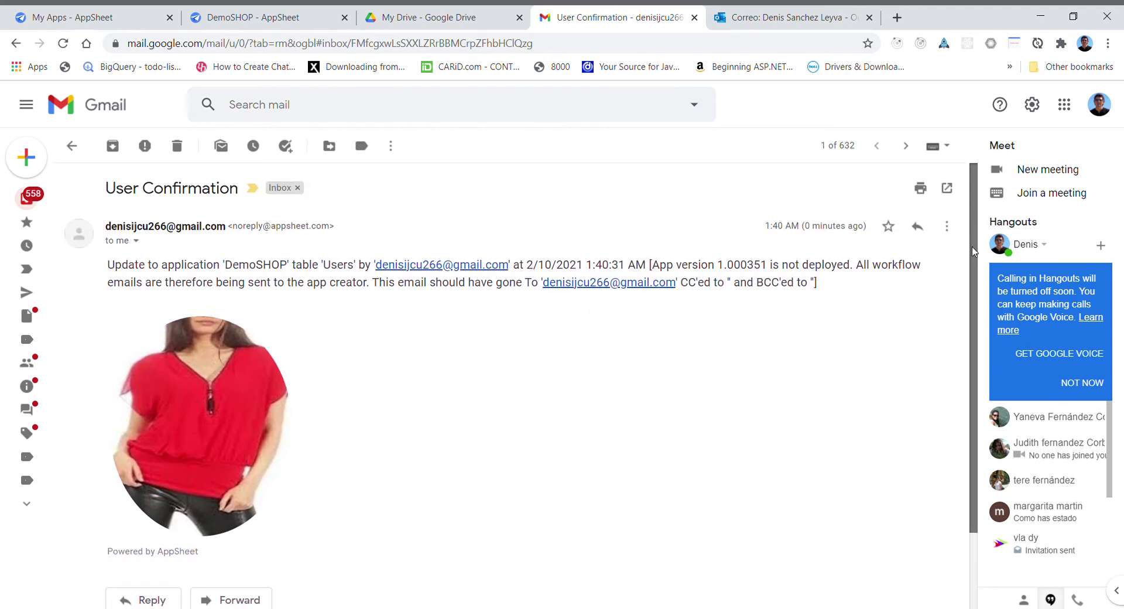
scroll(973, 250, "down", 2)
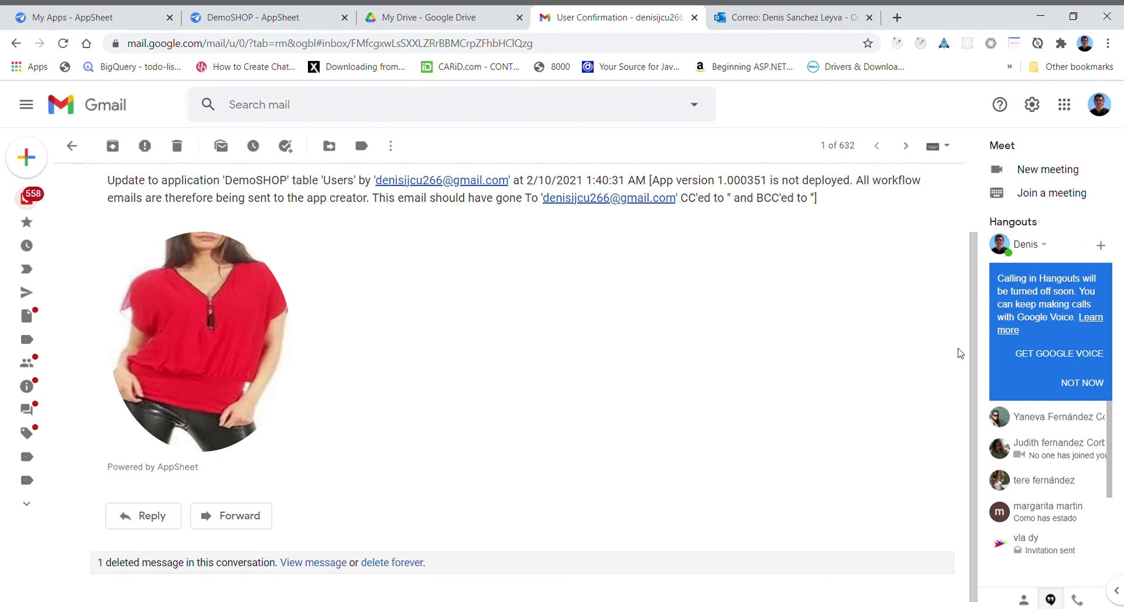
scroll(971, 351, "up", 2)
scroll(936, 314, "down", 3)
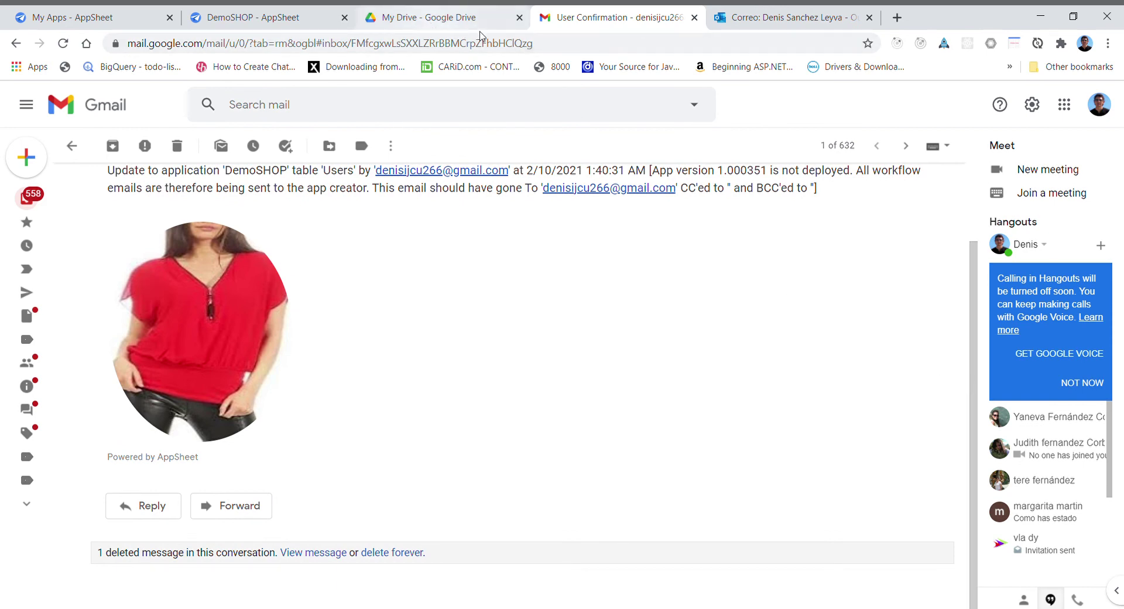
left_click(287, 18)
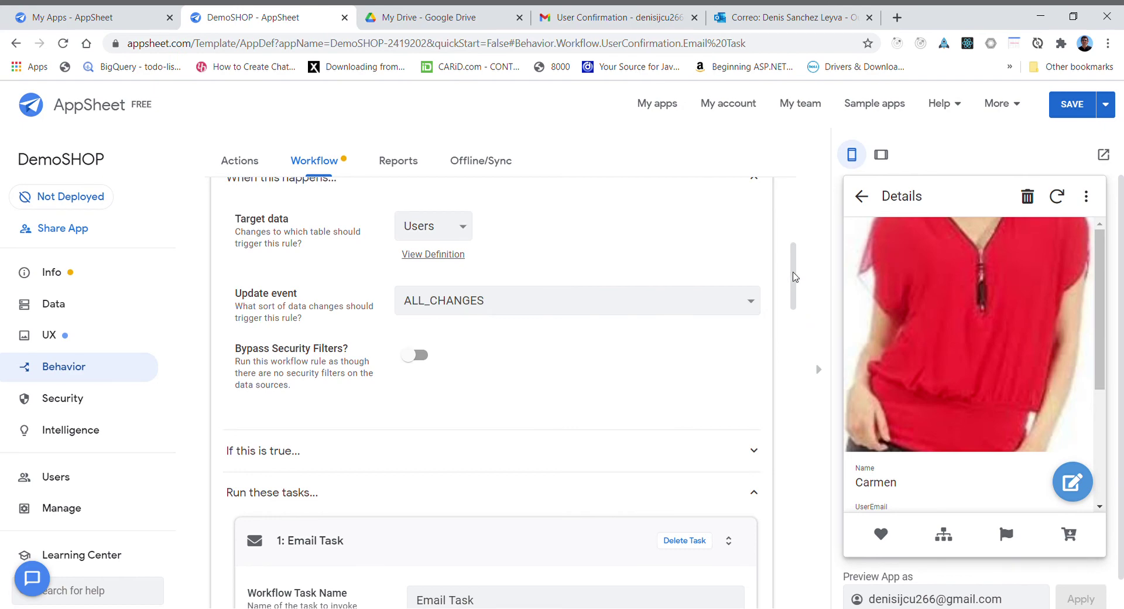
- Insert a blank line after the thank-you sentence in the Email Body, then collapse Email Content
left_click_drag(795, 276, 810, 386)
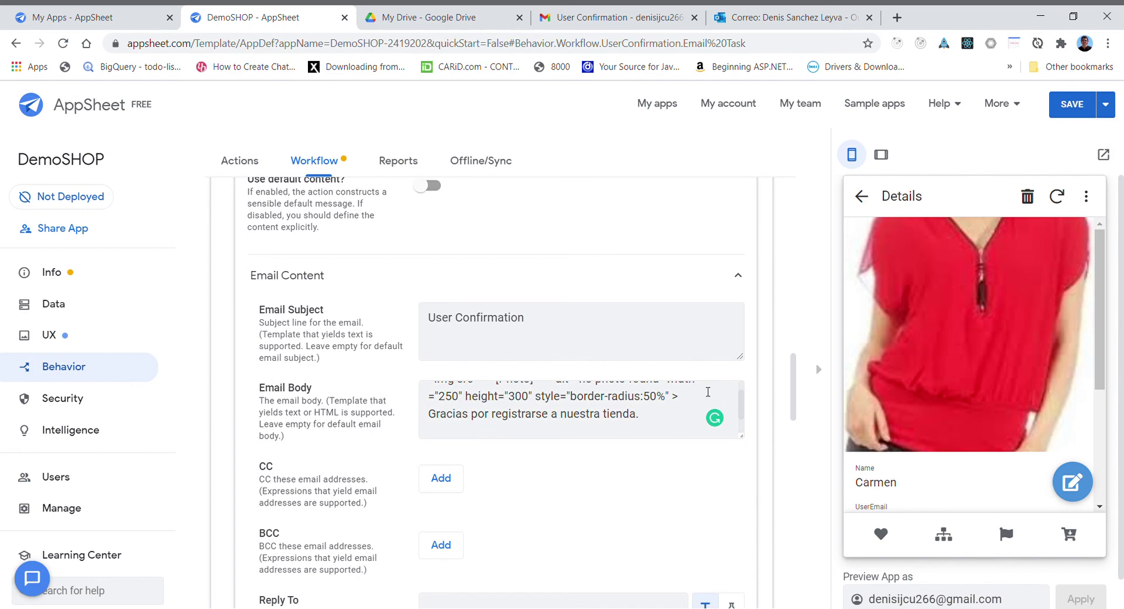
left_click(686, 415)
key("Return")
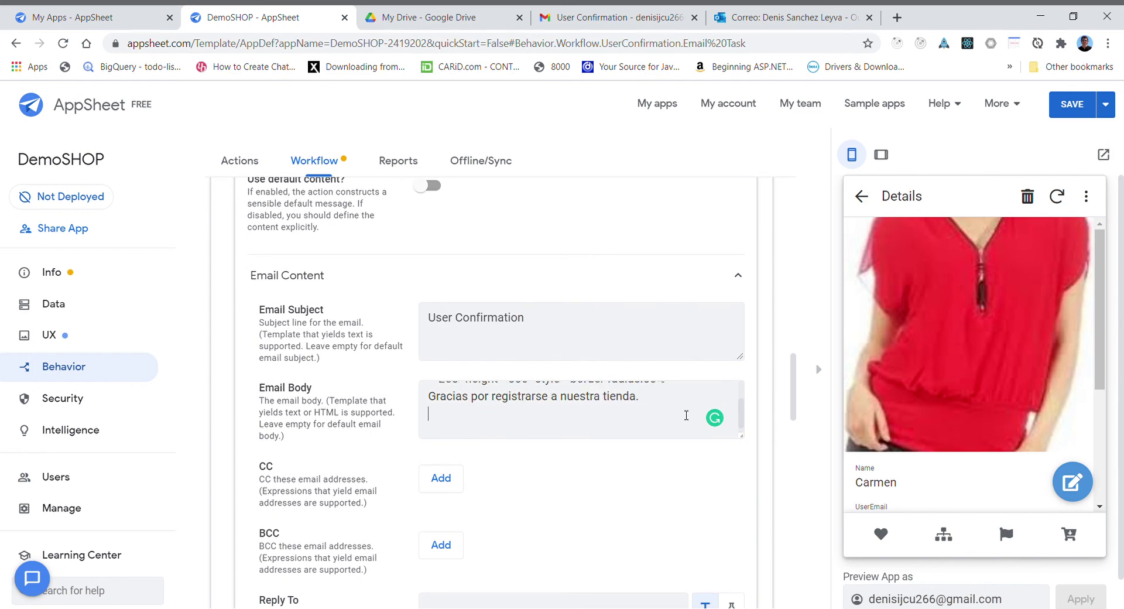
key("ctrl+Home")
key("ctrl+End")
scroll(686, 415, "up", 2)
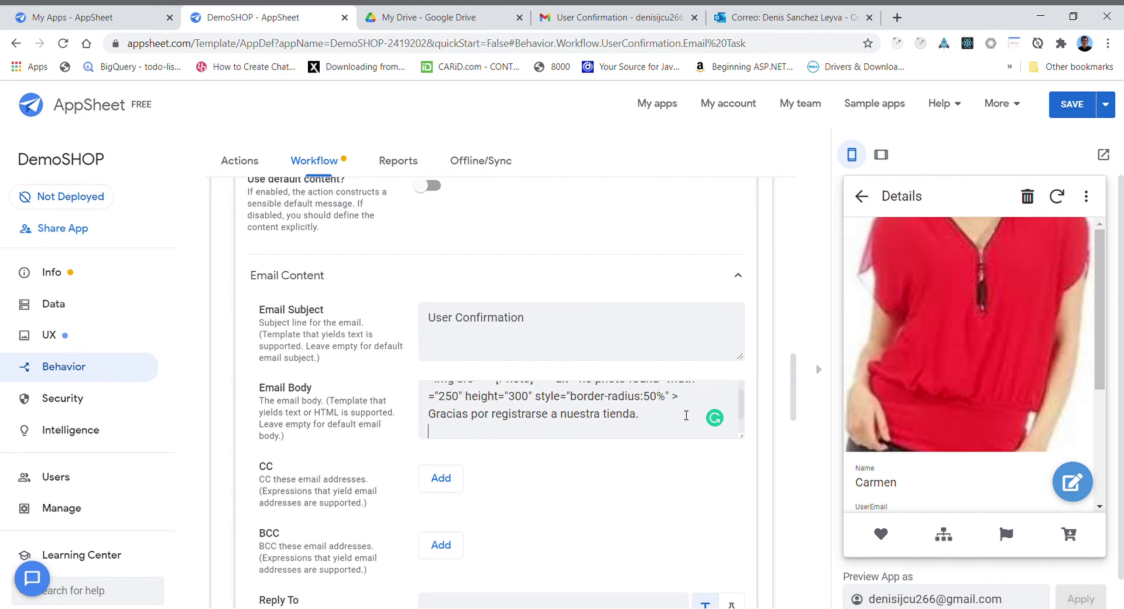
key("Return")
key("Return")
key("ctrl+Home")
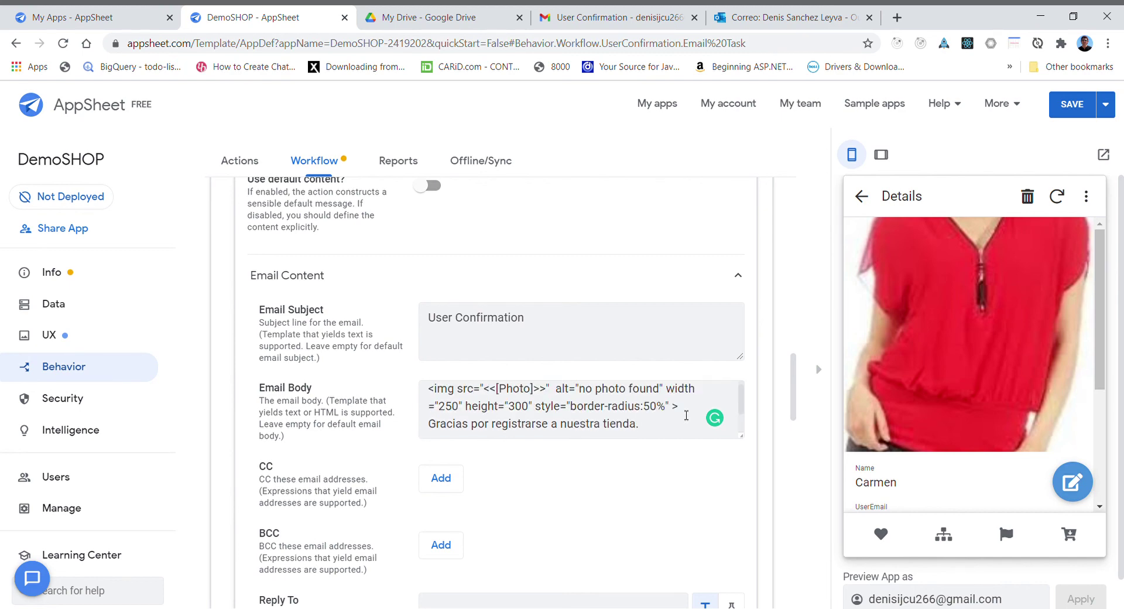
key("Return")
key("Return")
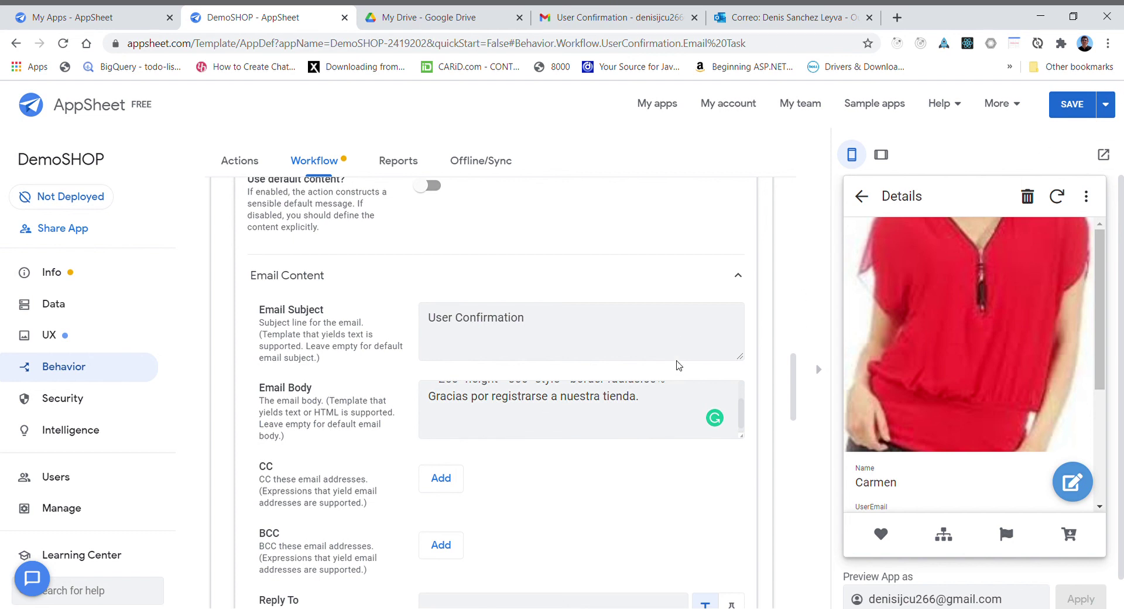
left_click(468, 275)
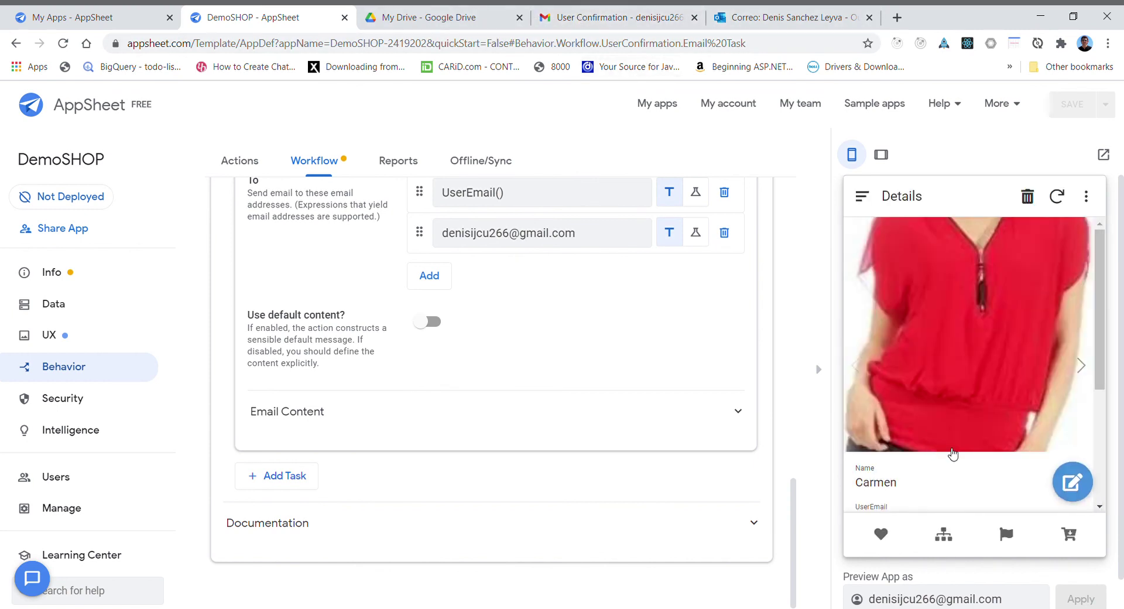
- Replace the last digits of the test user's phone number, save the record and sync
left_click(1069, 484)
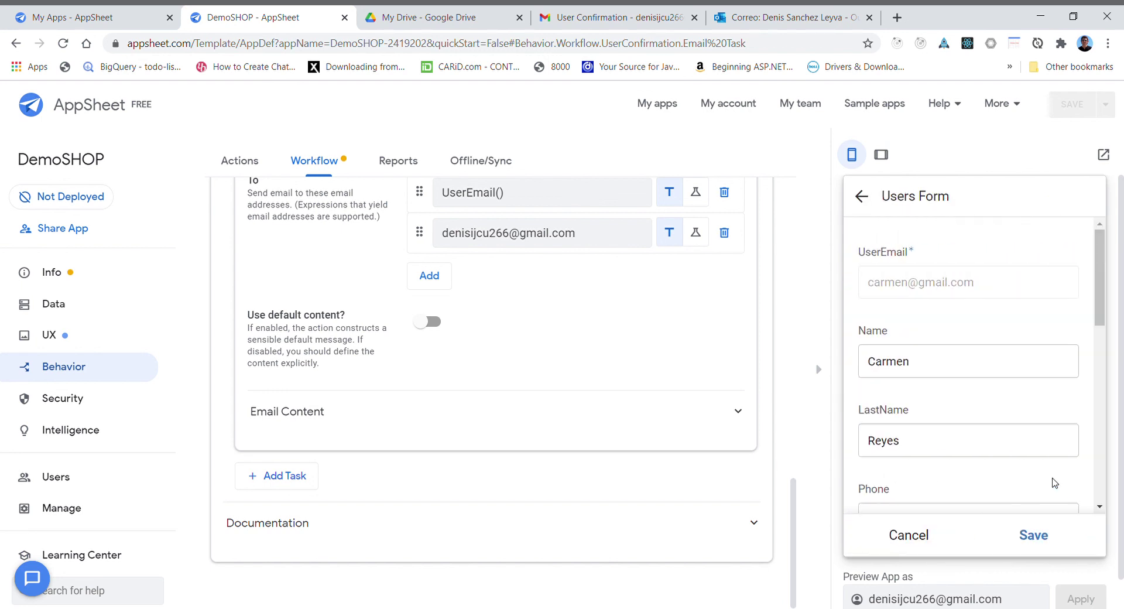
left_click_drag(1102, 303, 1102, 338)
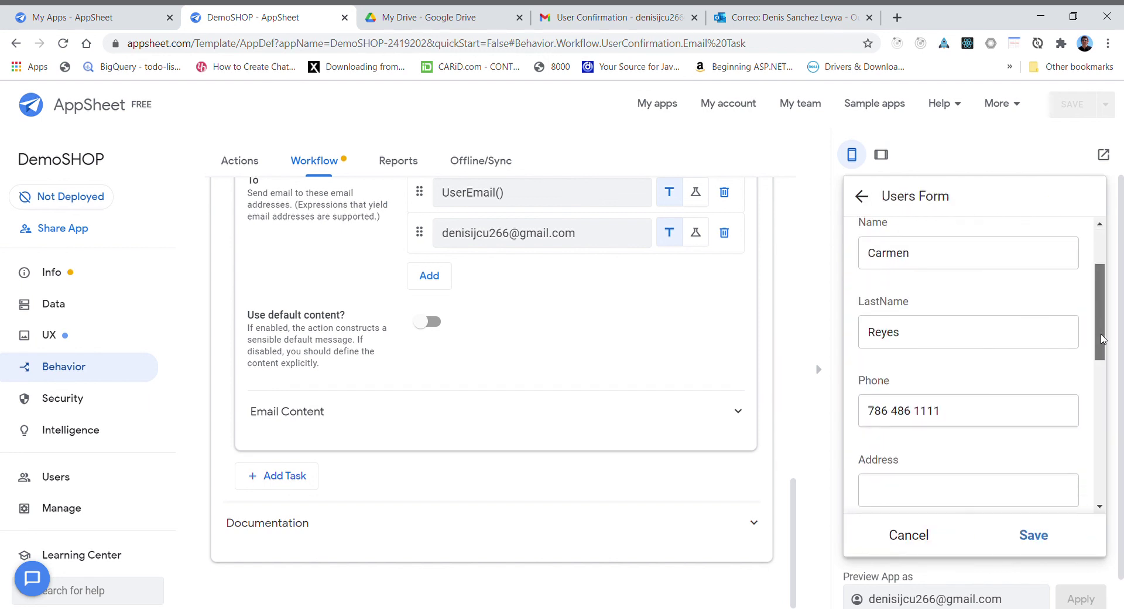
double_click(922, 417)
type("33")
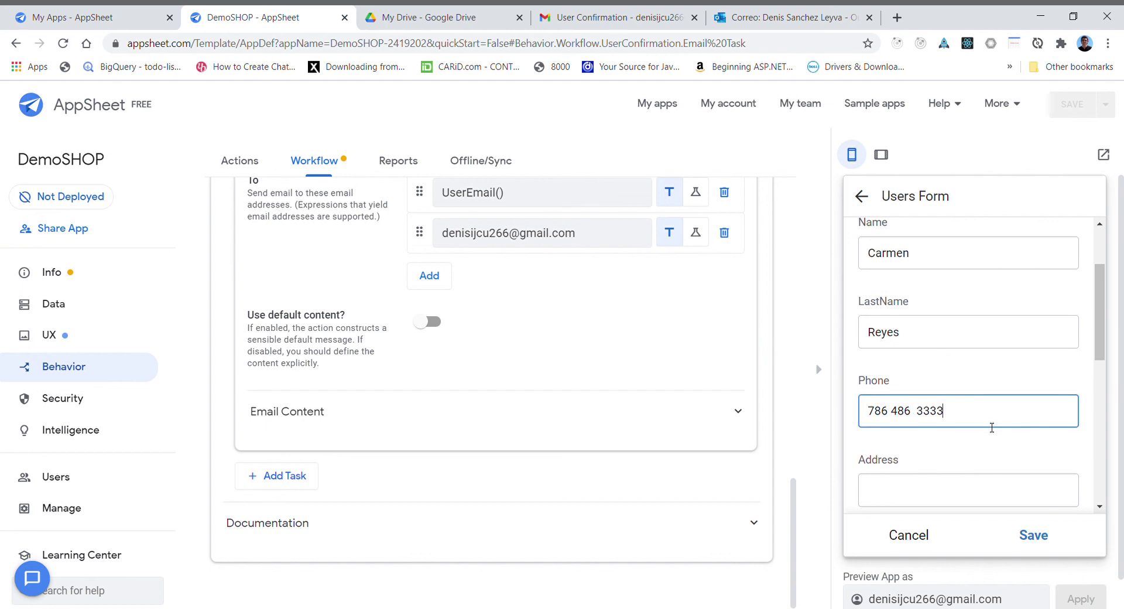
type("33")
left_click(1031, 535)
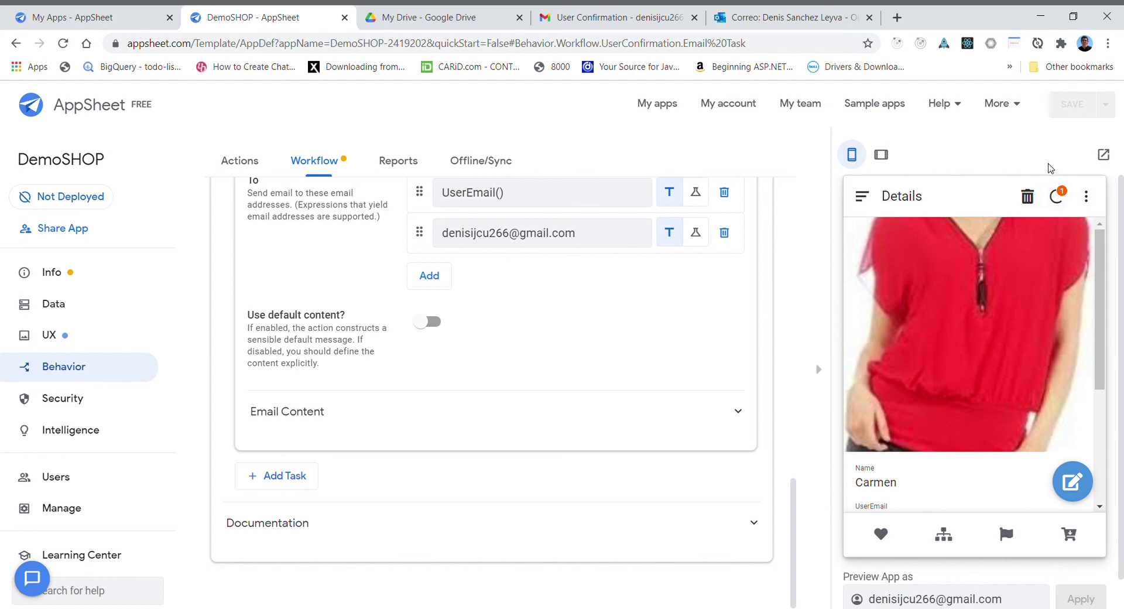
left_click(1056, 199)
- Open the newest User Confirmation email showing the round photo above the thank-you line
left_click(588, 18)
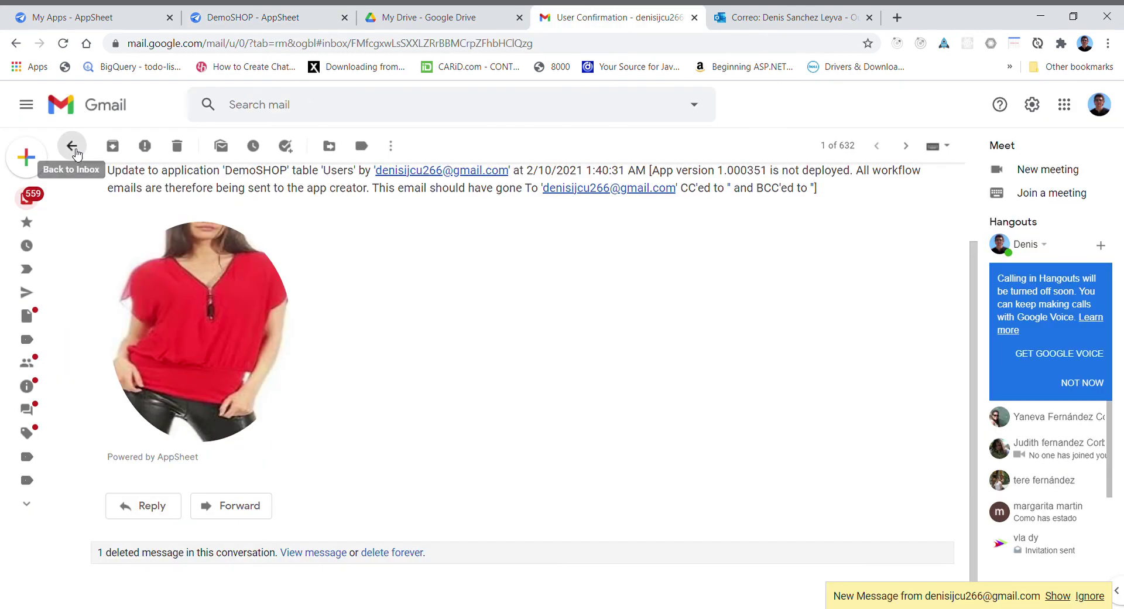
left_click(72, 146)
left_click(335, 223)
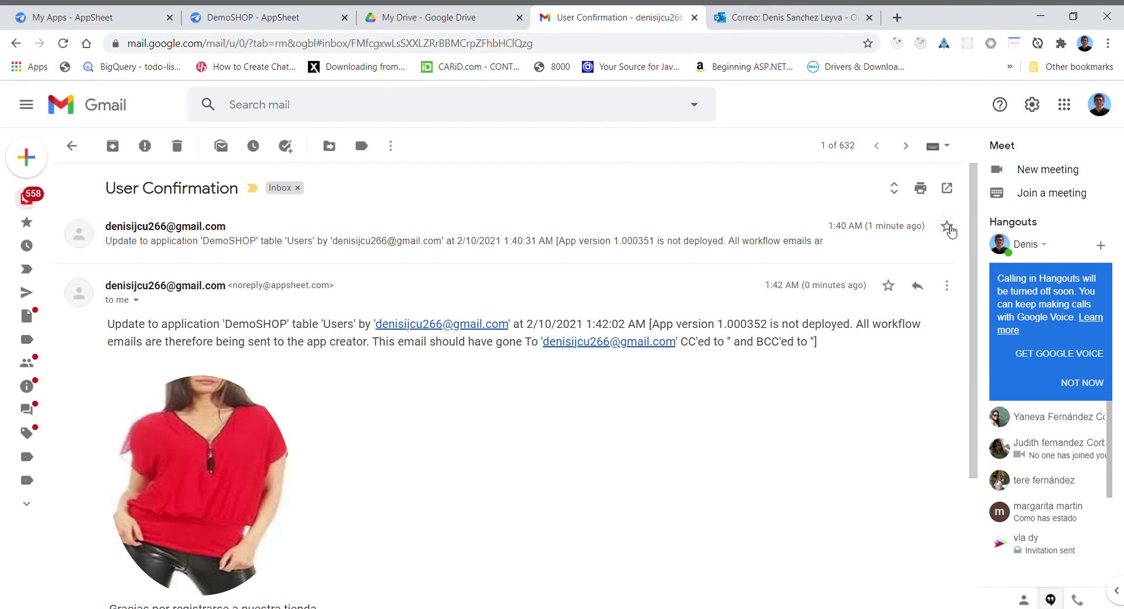
scroll(975, 391, "down", 3)
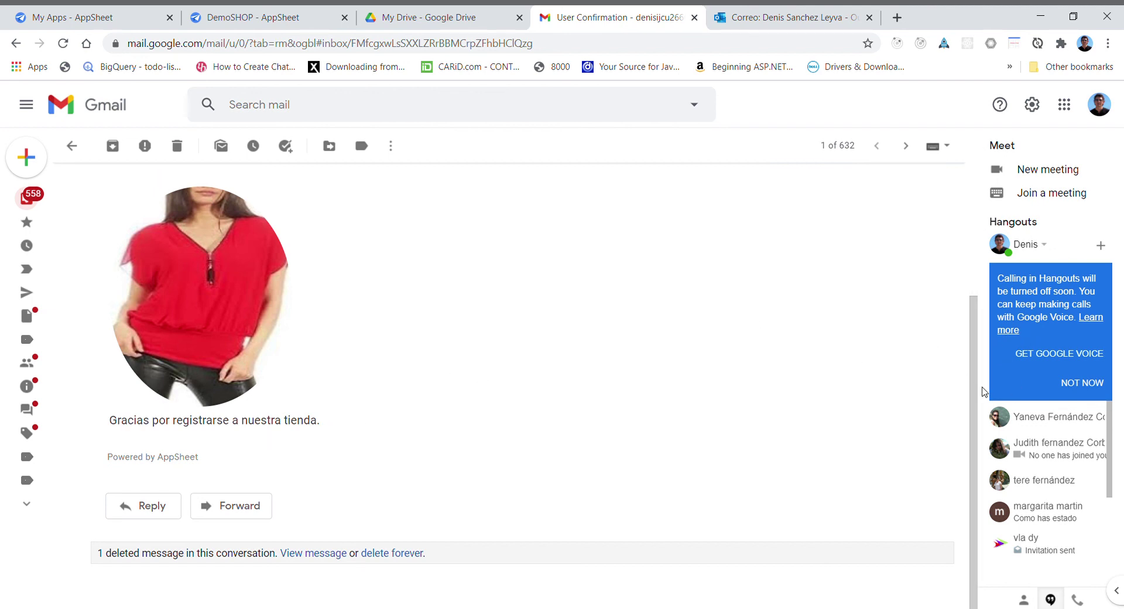
scroll(956, 328, "up", 3)
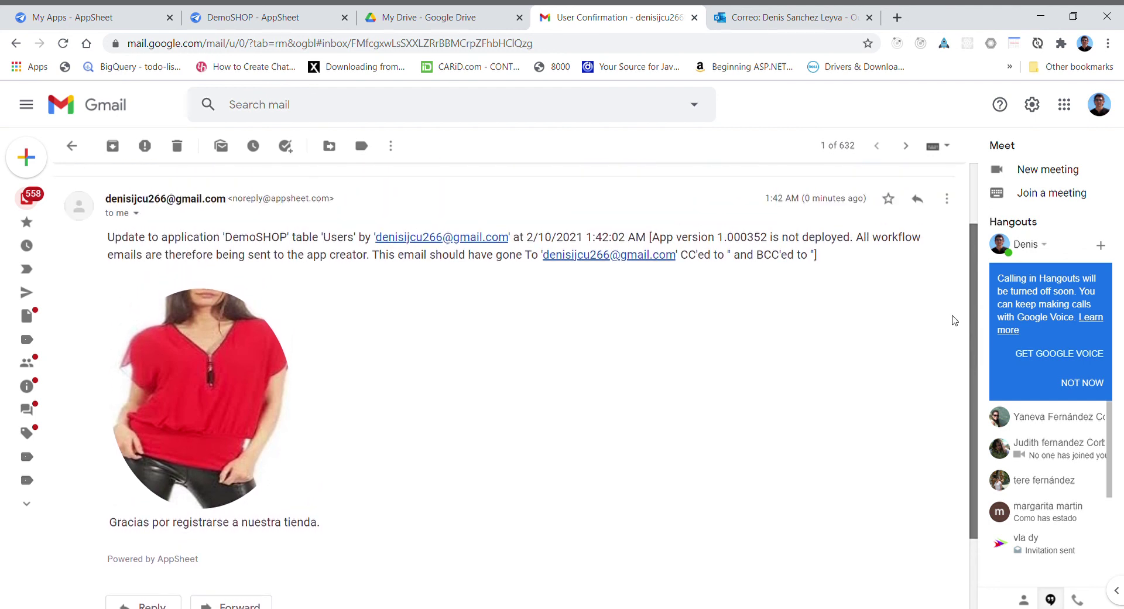